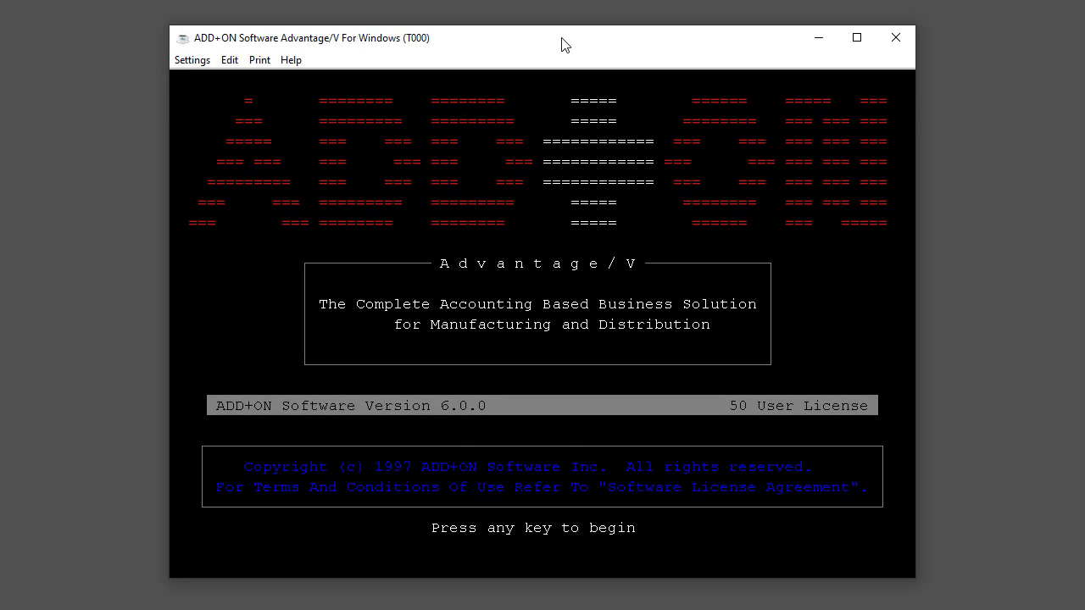
# Step: Open Cash Receipts Entry in Accounts Receivable and accept 09/18/19 as the receipt date
pyautogui.press('Return')
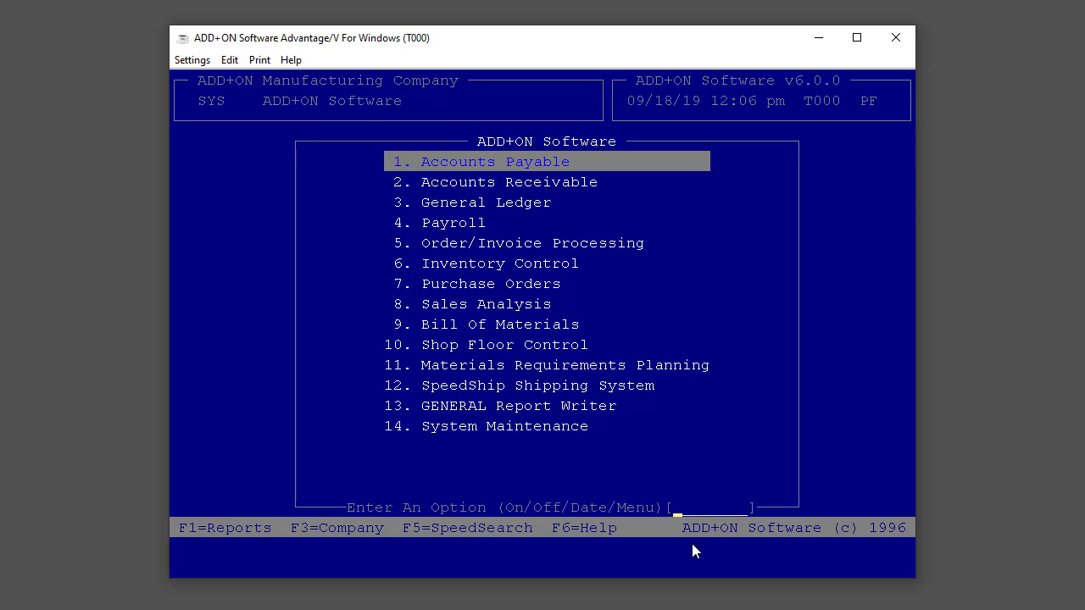
pyautogui.press('Down')
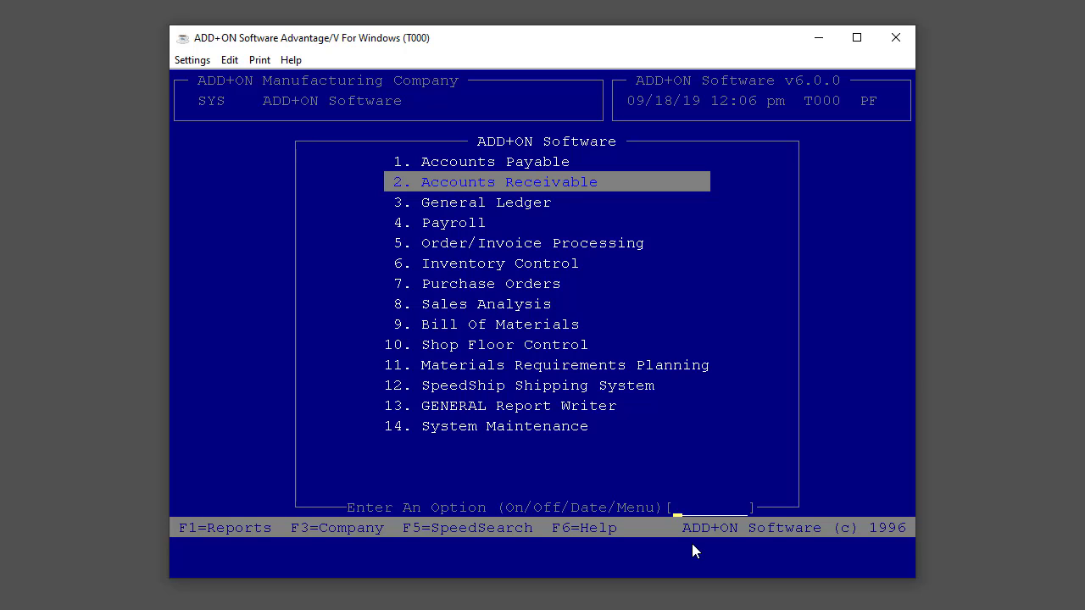
pyautogui.press('Return')
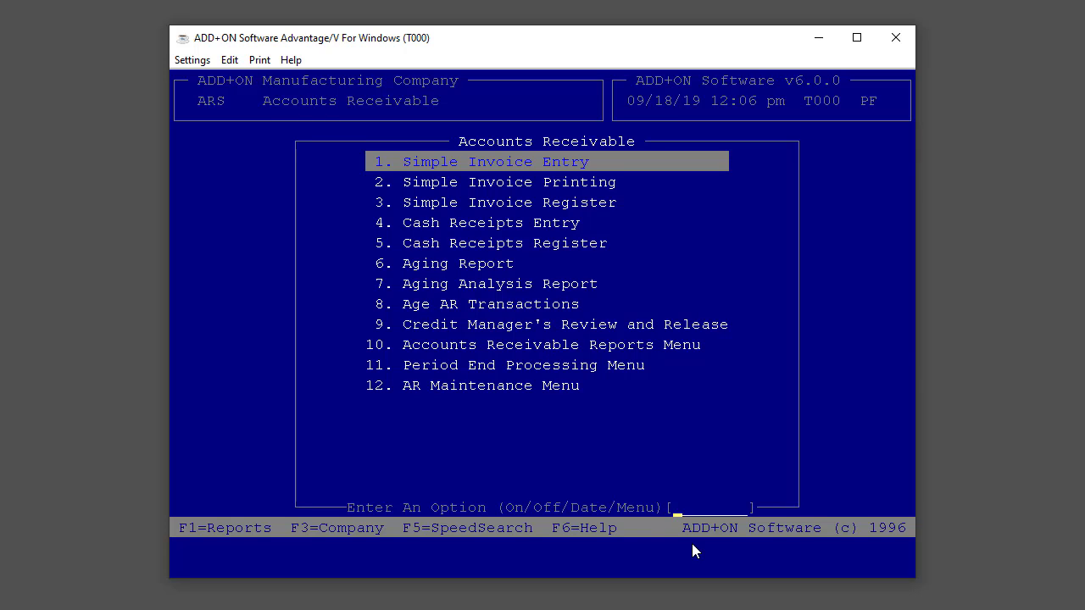
pyautogui.write('4')
pyautogui.press('Return')
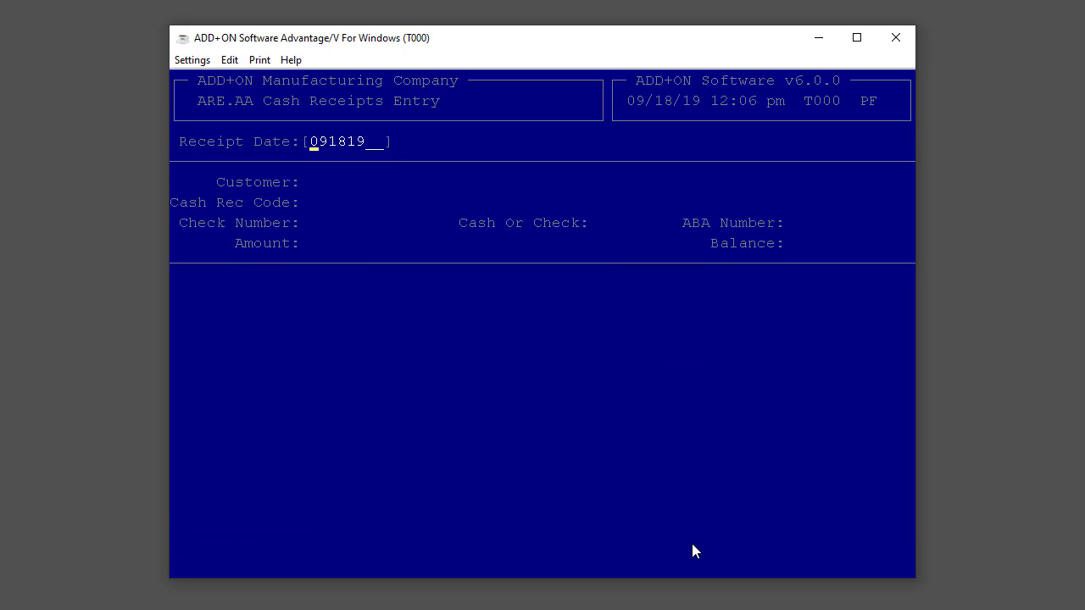
pyautogui.press('Return')
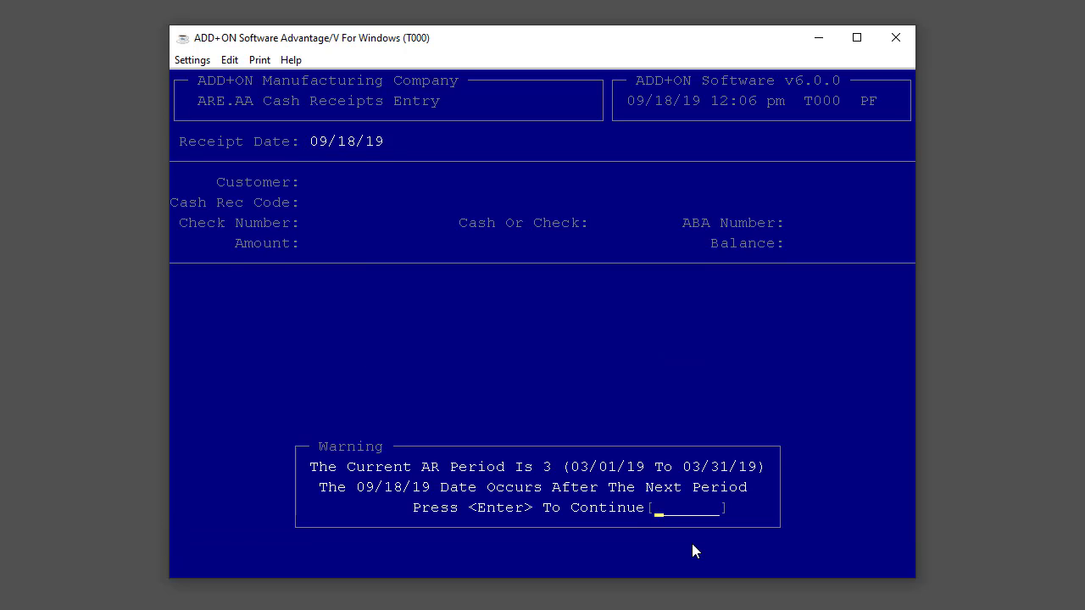
pyautogui.press('Return')
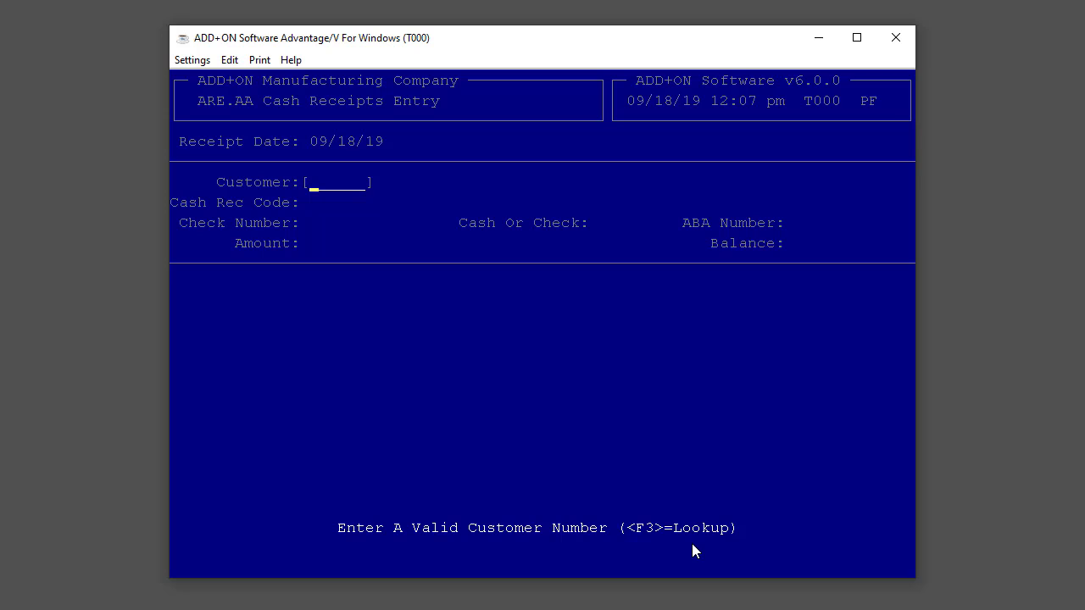
# Step: Look up customers by number and review the details of the first four customers listed
pyautogui.press('F3')
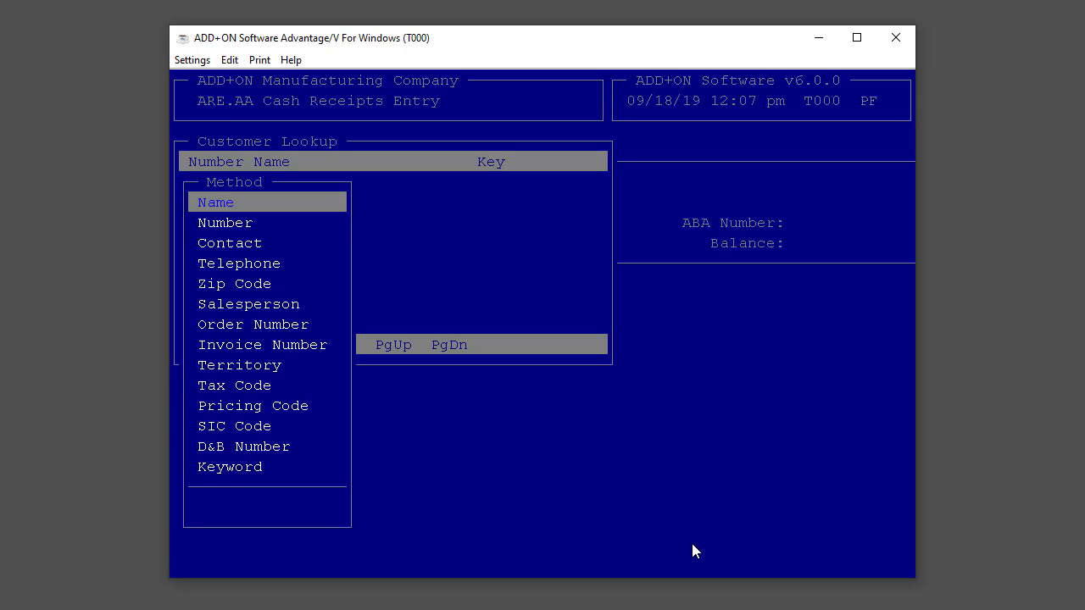
pyautogui.press('Down')
pyautogui.press('Return')
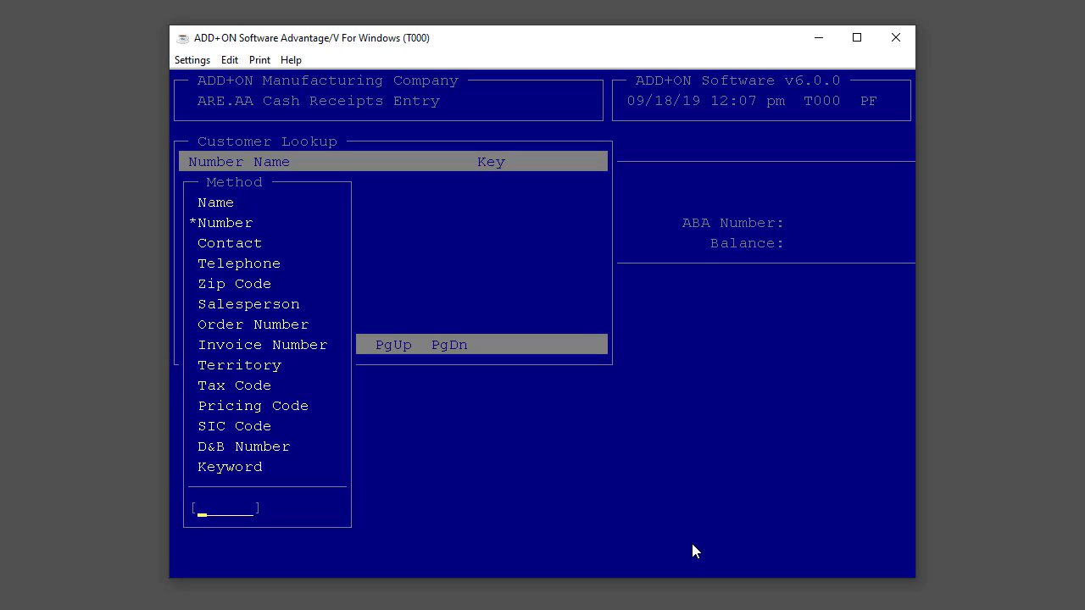
pyautogui.press('Return')
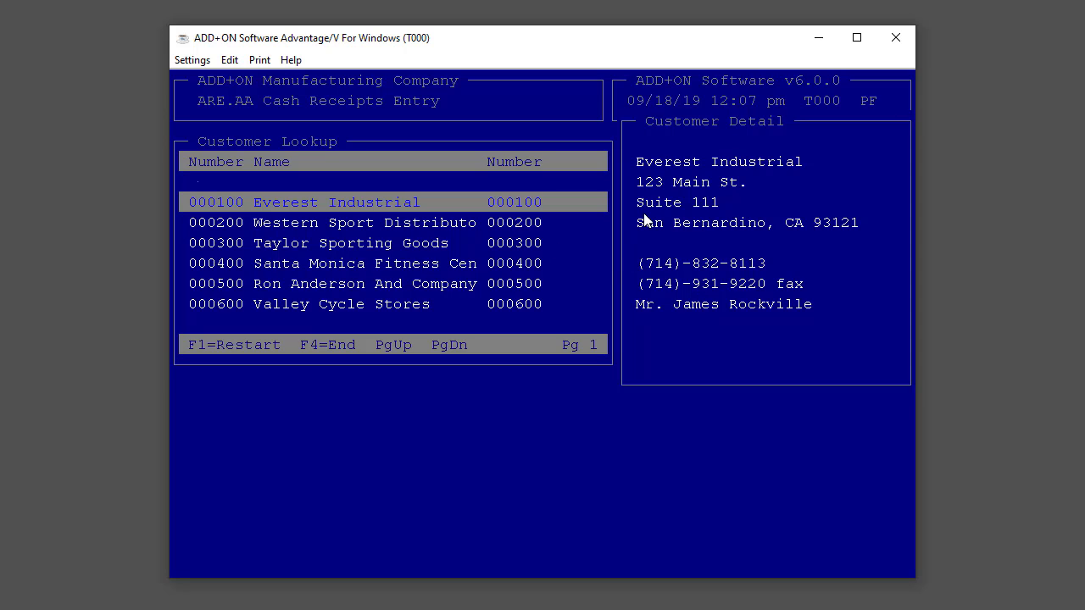
pyautogui.press('Down')
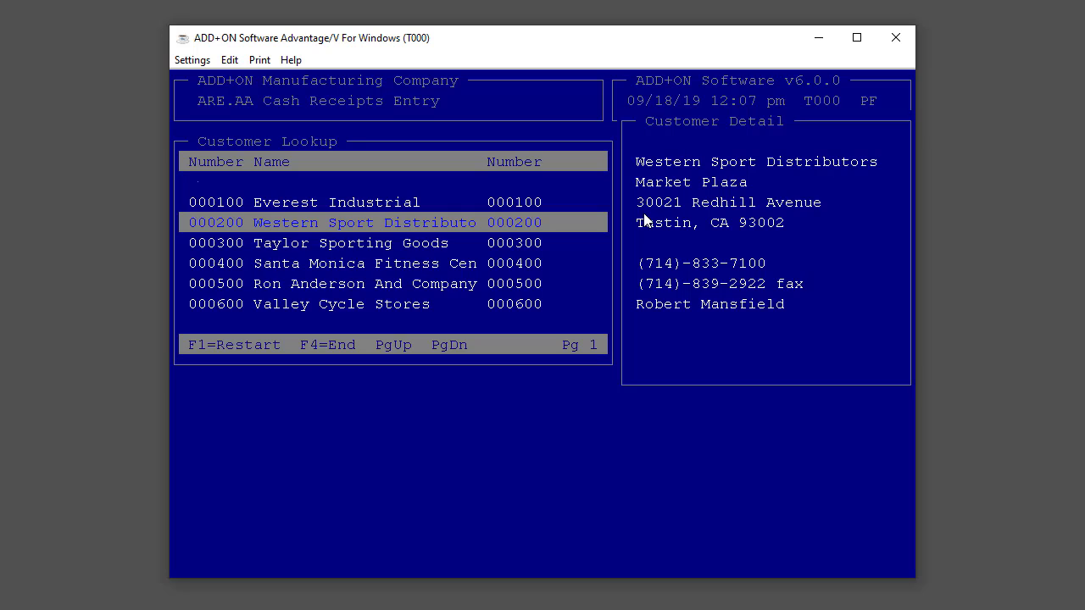
pyautogui.press('Down')
pyautogui.press('Down')
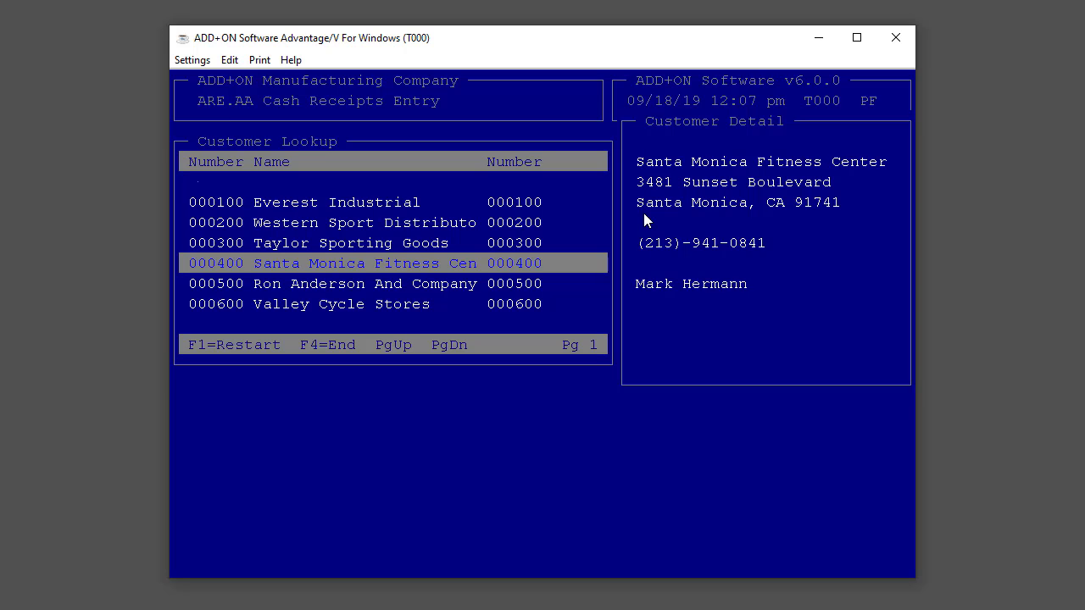
# Step: Restart the customer lookup using the Contact method and search by the contact's last name
pyautogui.press('F1')
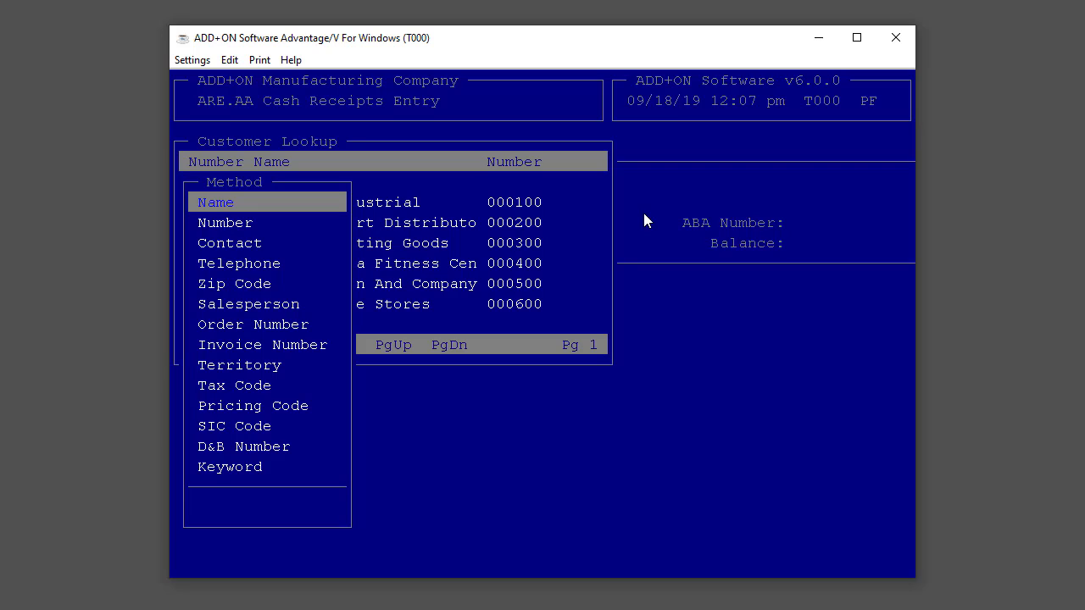
pyautogui.press('Down')
pyautogui.press('Down')
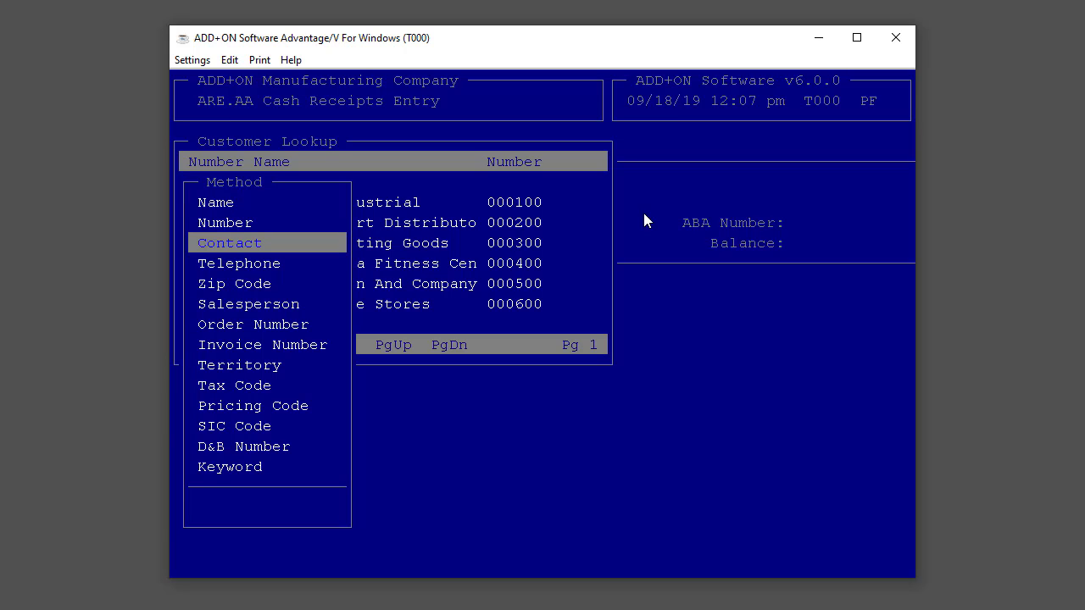
pyautogui.press('Return')
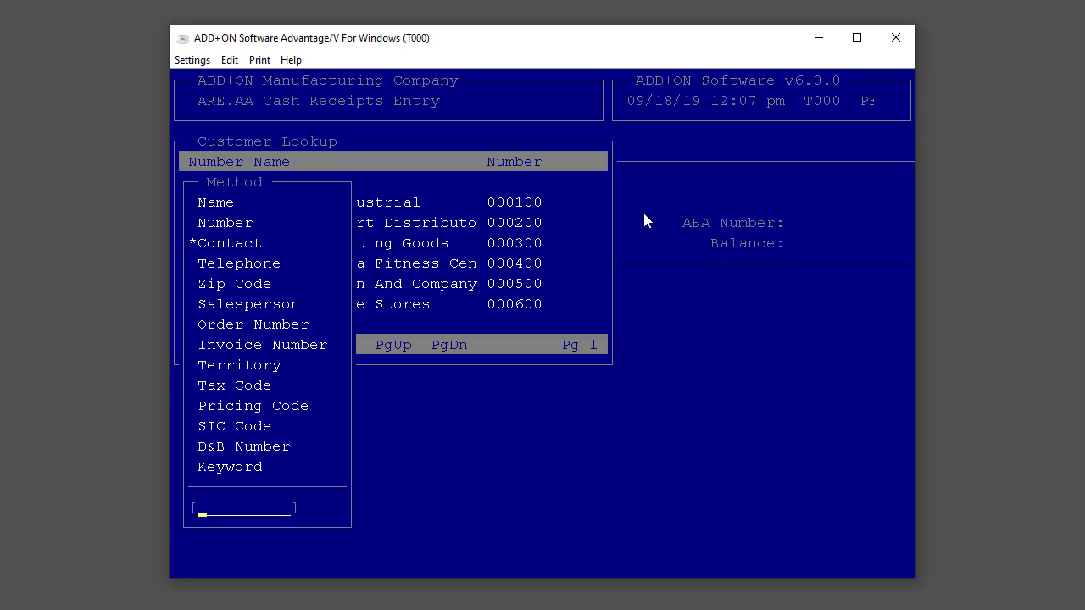
pyautogui.write('Rockville')
pyautogui.press('Return')
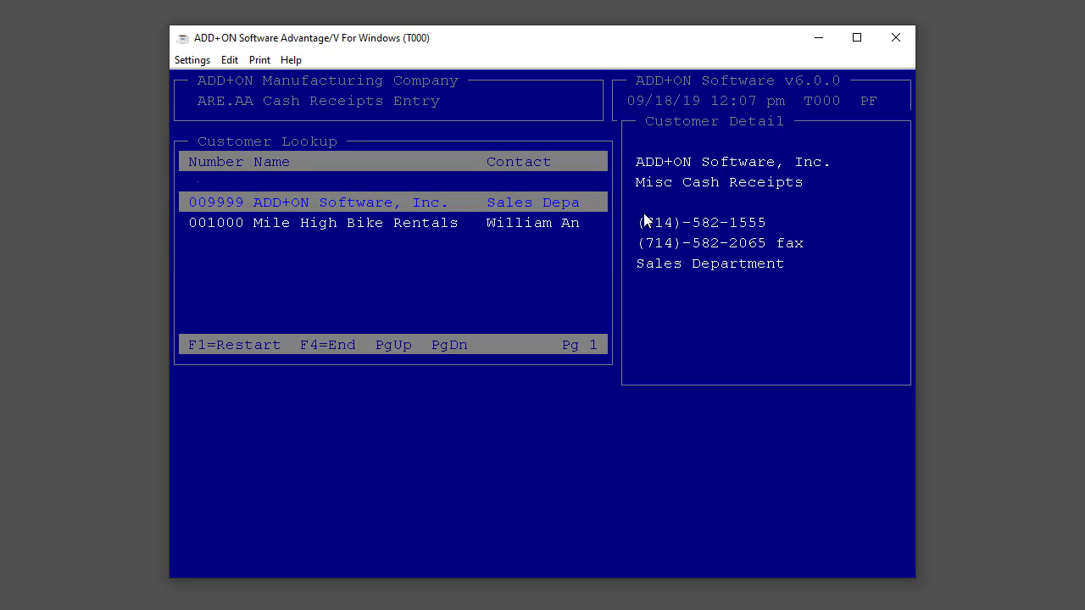
# Step: Repeat the Contact lookup, searching by the contact's title and first name instead
pyautogui.press('F1')
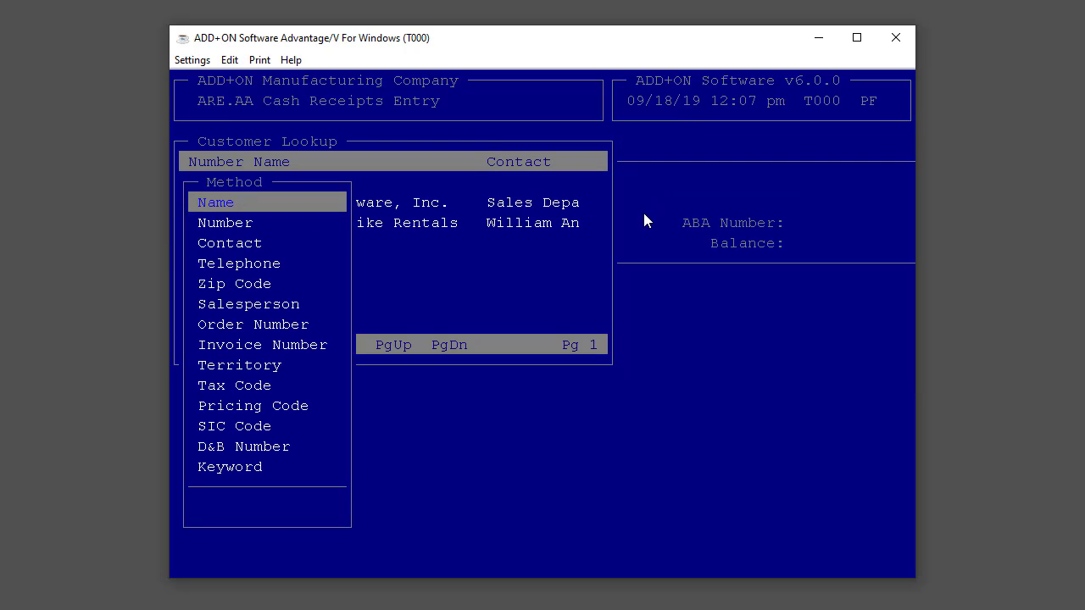
pyautogui.press('Down')
pyautogui.press('Down')
pyautogui.press('Return')
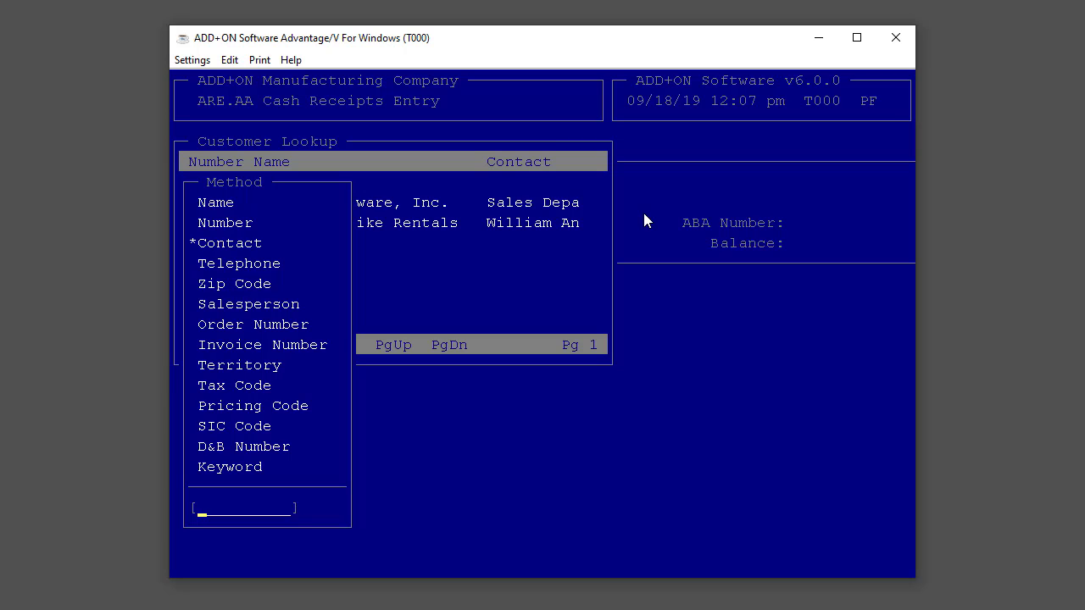
pyautogui.write('Mr. James')
pyautogui.press('Return')
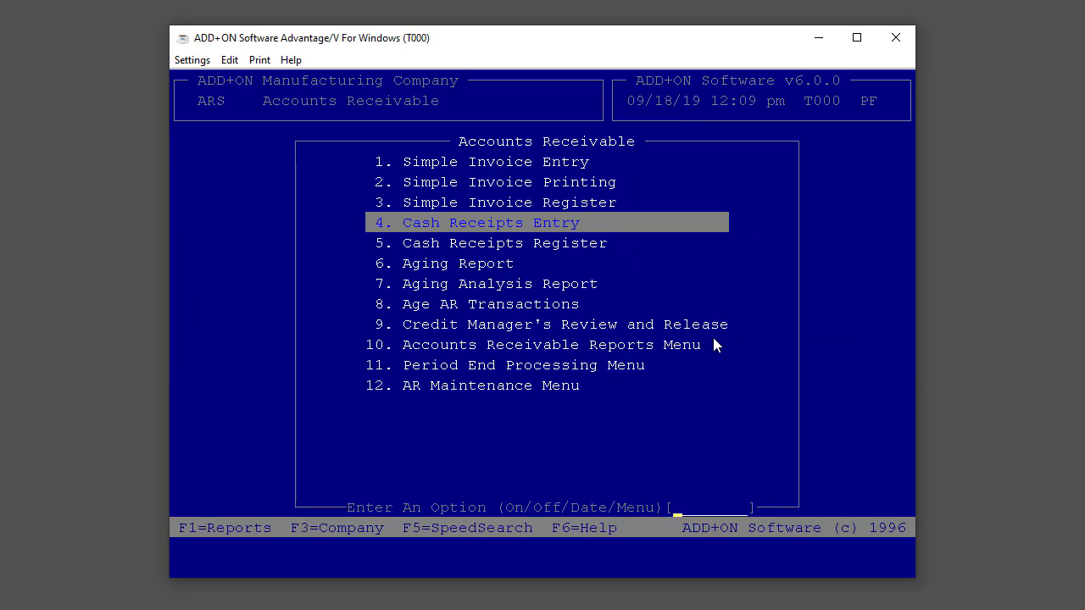
# Step: Open Customer Maintenance from the AR Maintenance Menu and bring up its customer lookup
pyautogui.write('12')
pyautogui.press('Return')
pyautogui.press('Return')
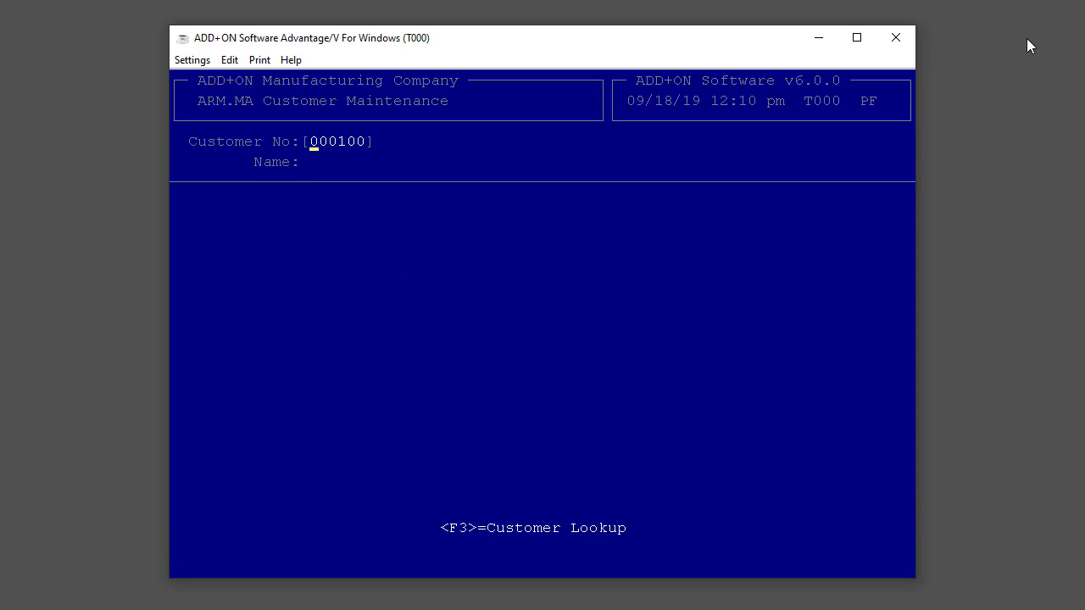
pyautogui.press('F3')
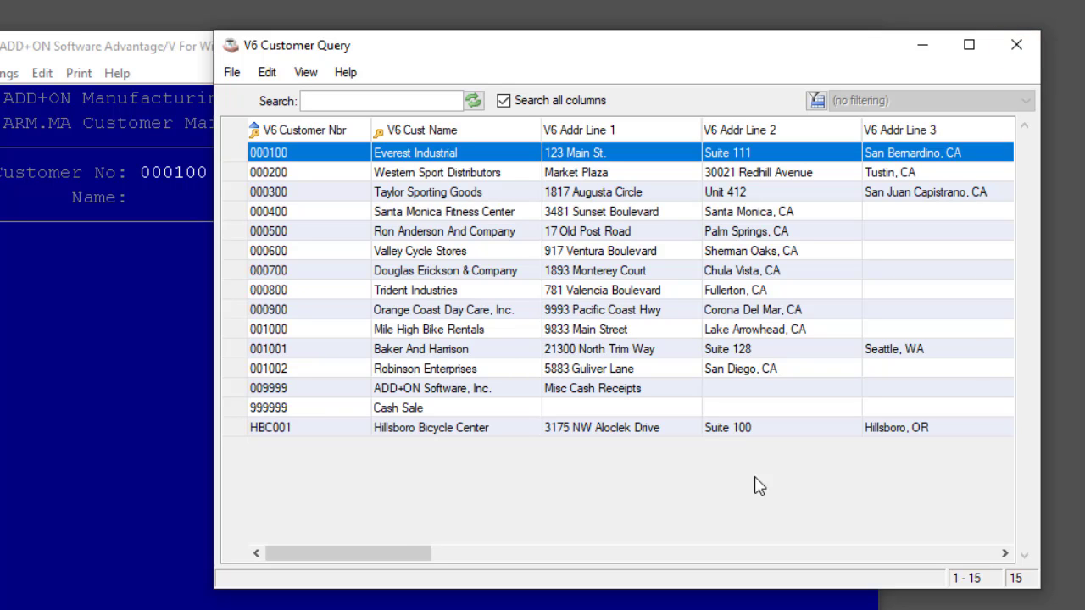
# Step: Sort the customer query by customer number and by name in both directions, finishing with ascending customer number order
pyautogui.moveTo(409, 553); pyautogui.dragTo(322, 549)
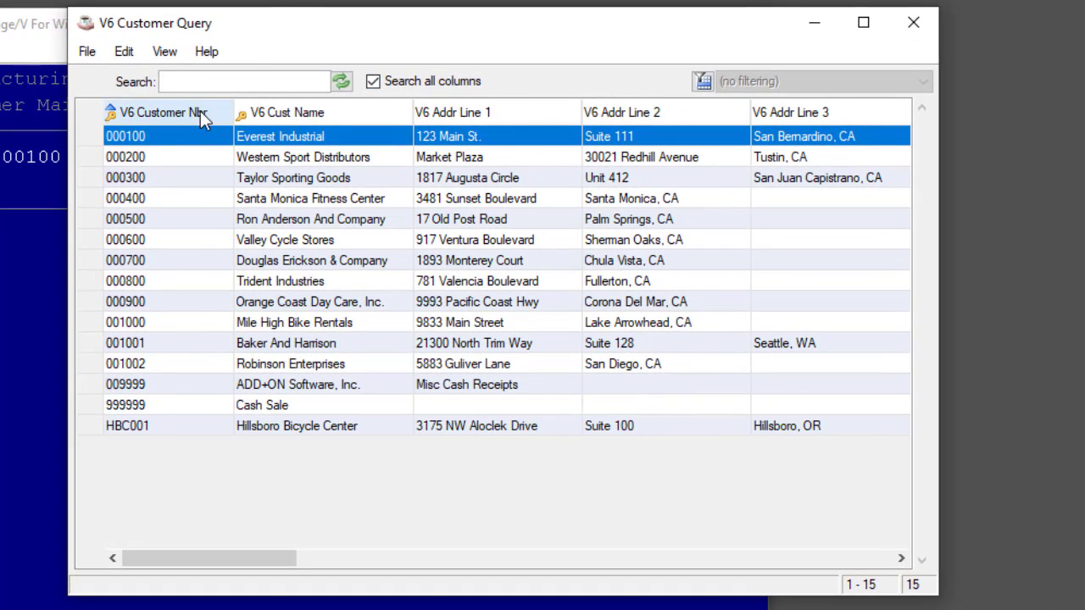
pyautogui.click(200, 111)
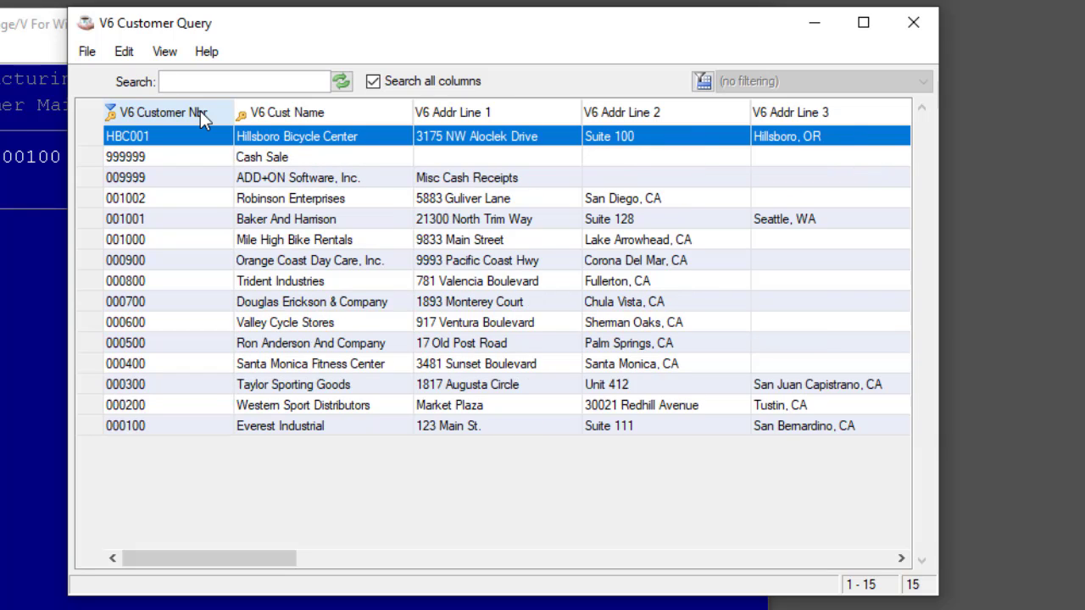
pyautogui.click(200, 111)
pyautogui.click(348, 109)
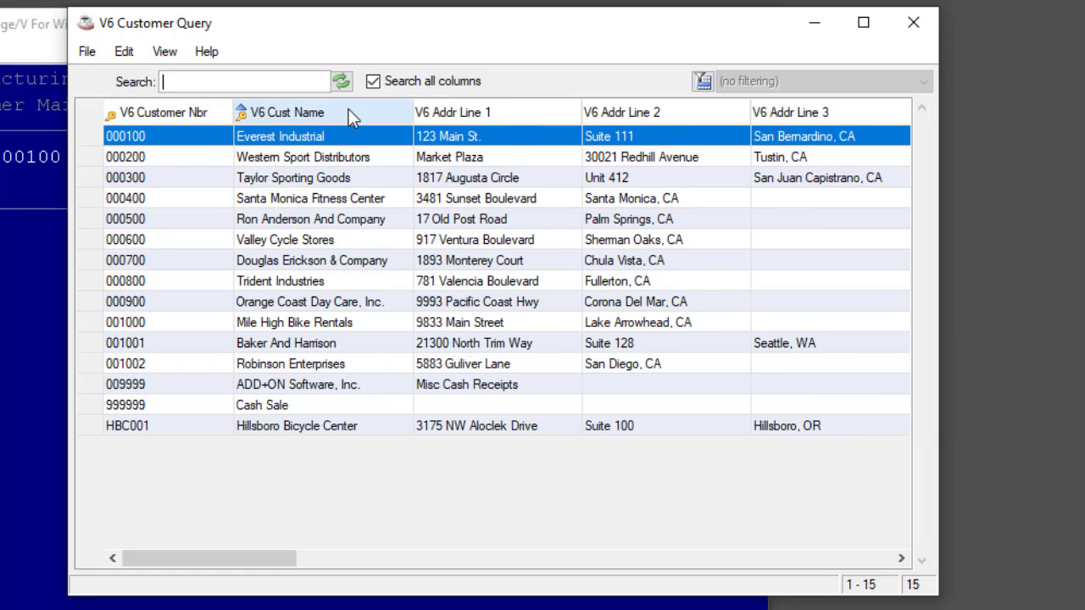
pyautogui.click(348, 109)
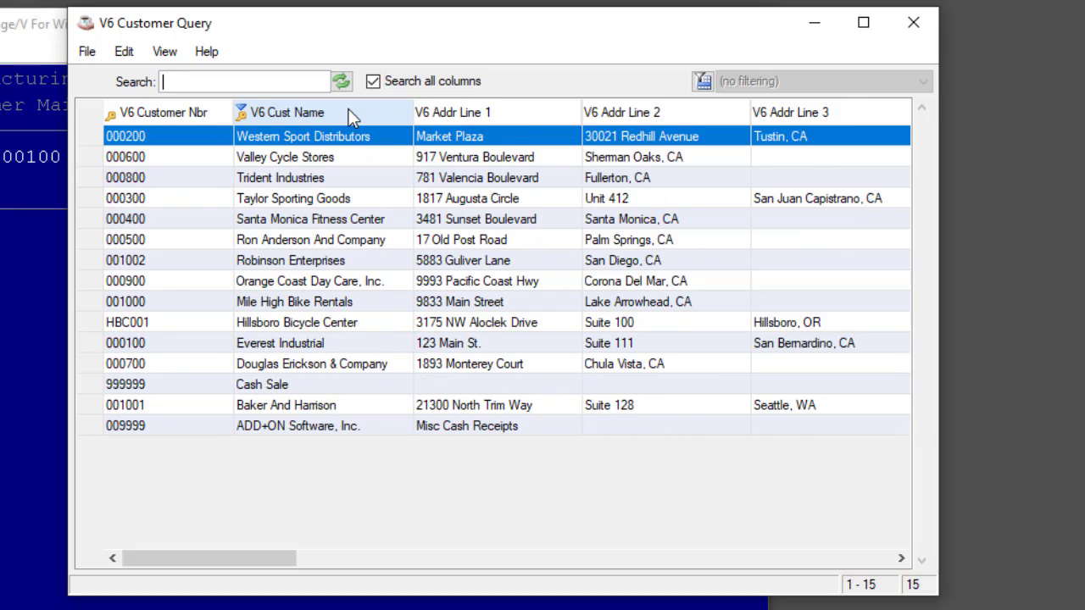
pyautogui.click(174, 119)
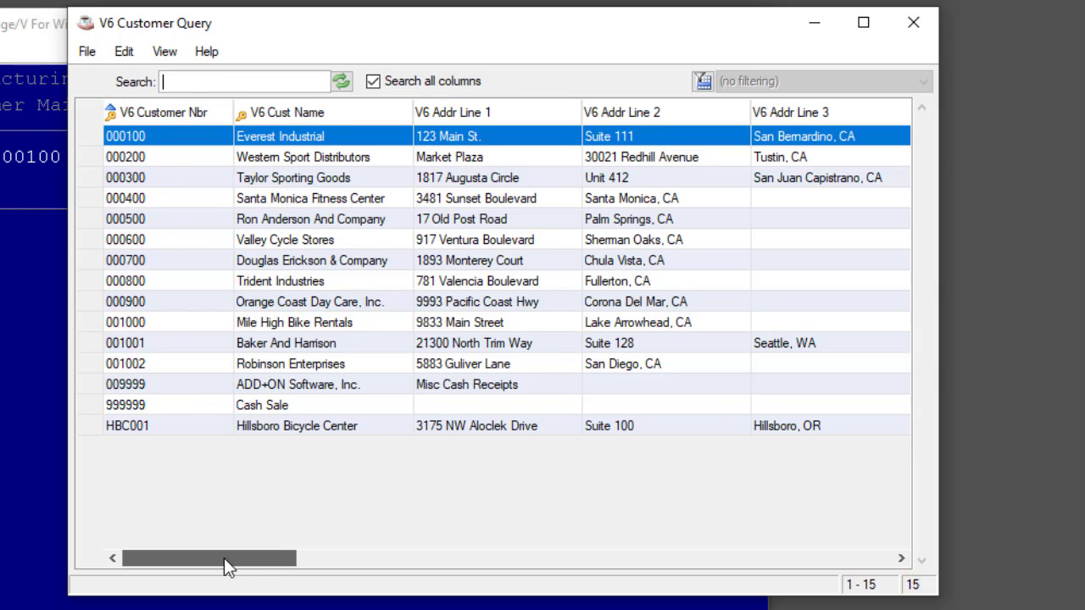
# Step: Review the available query columns, and in the Inquiry Columns settings move V6 Alt Sequence up to directly after V6 Cust Name
pyautogui.moveTo(224, 558); pyautogui.dragTo(472, 533)
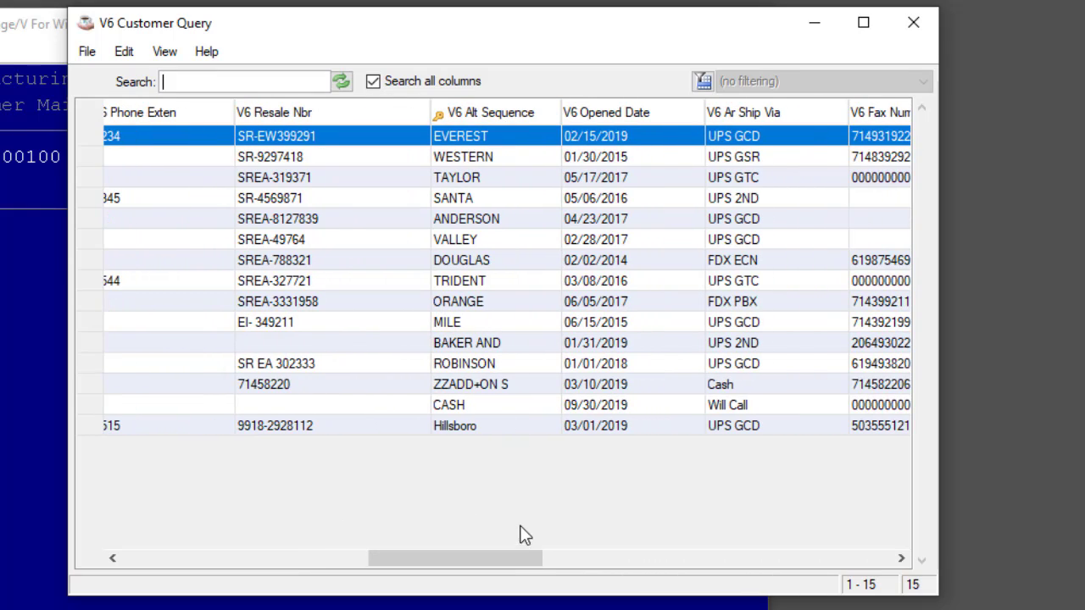
pyautogui.moveTo(522, 559); pyautogui.dragTo(190, 560)
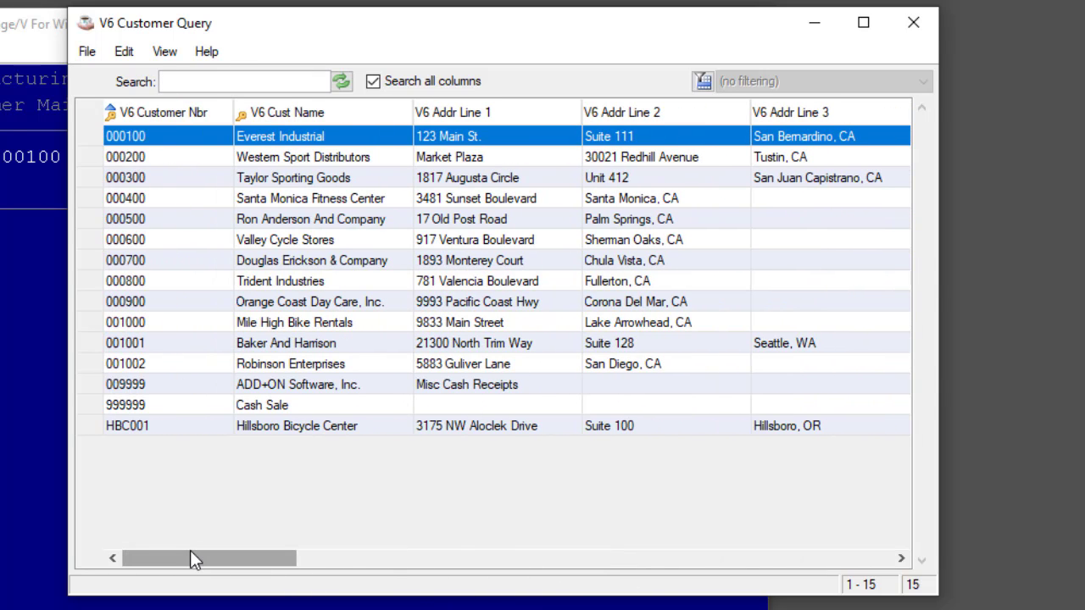
pyautogui.rightClick(480, 256)
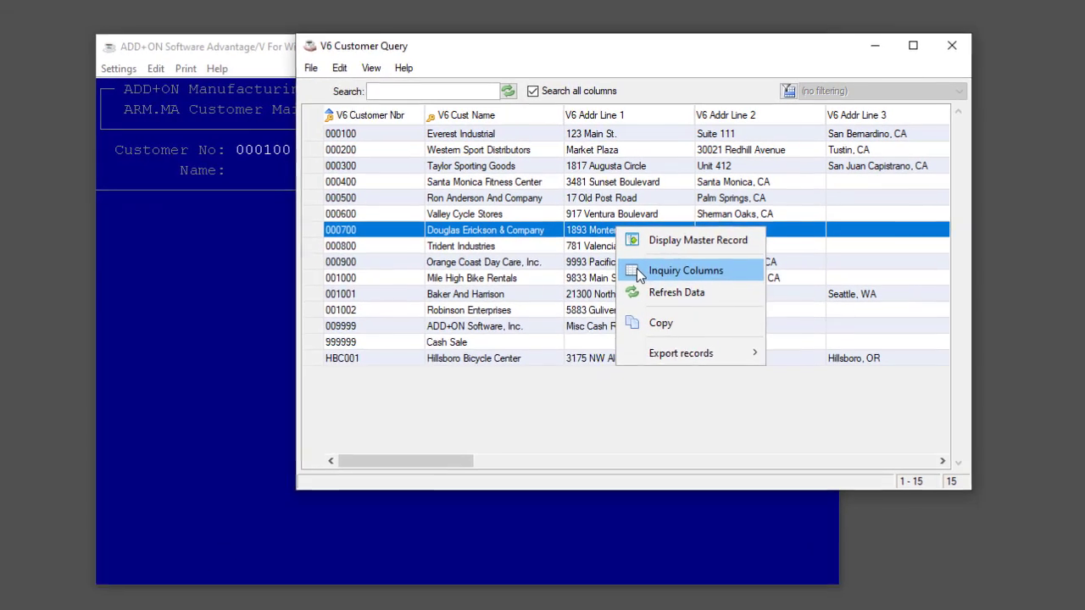
pyautogui.click(509, 312)
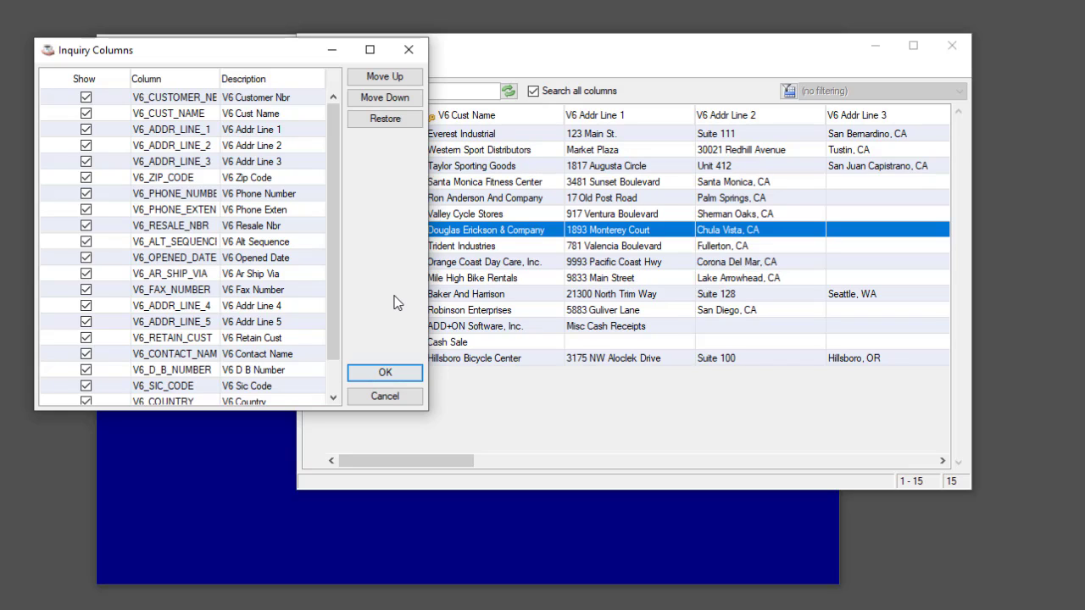
pyautogui.click(210, 241)
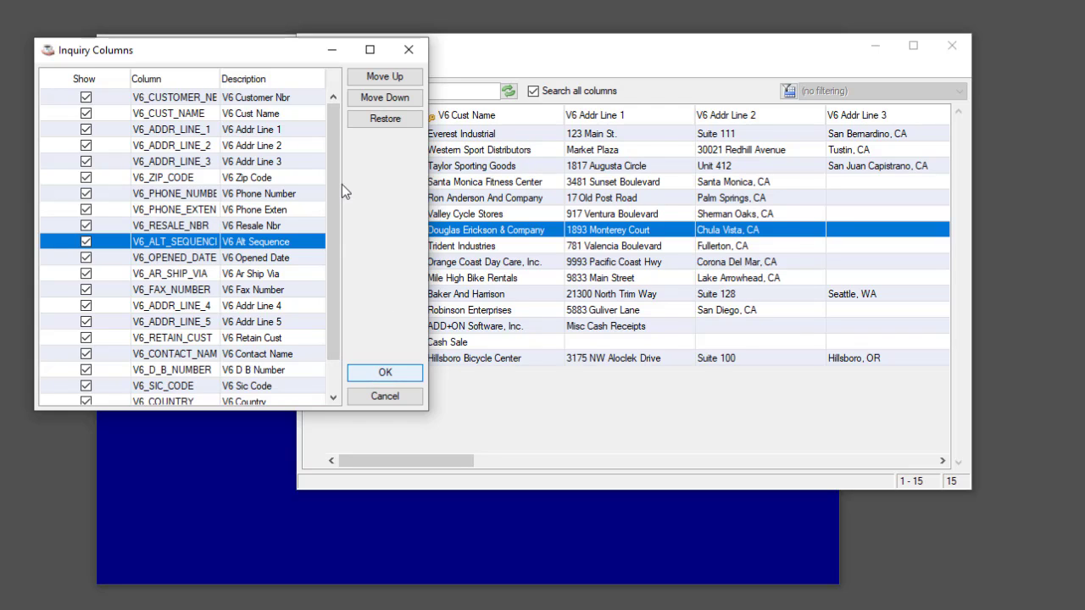
pyautogui.click(380, 77)
pyautogui.click(380, 78)
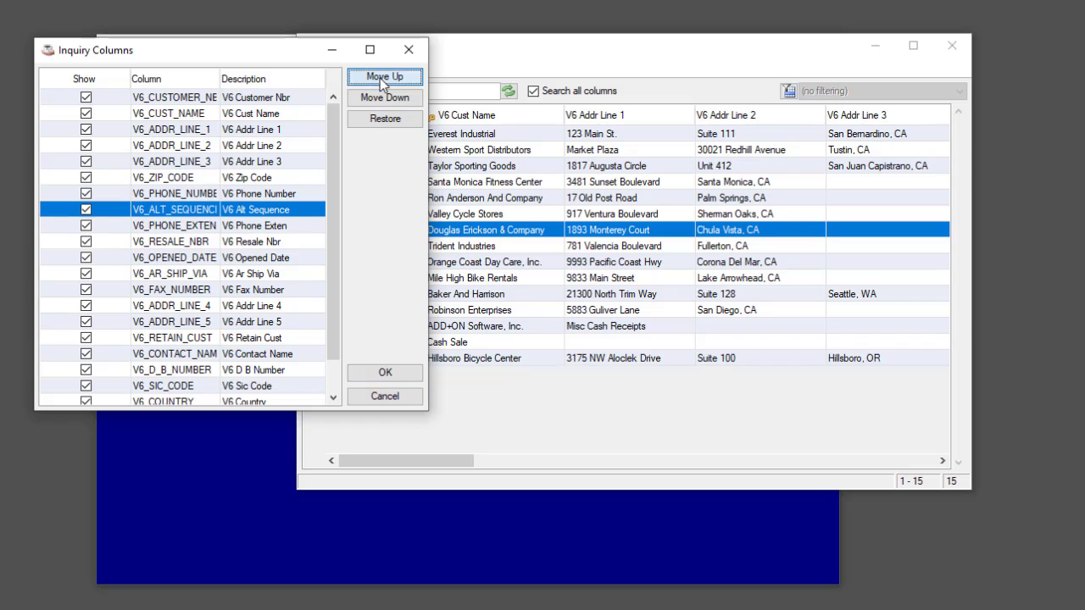
pyautogui.click(380, 78)
pyautogui.click(379, 78)
pyautogui.click(380, 78)
pyautogui.click(380, 78)
pyautogui.click(379, 78)
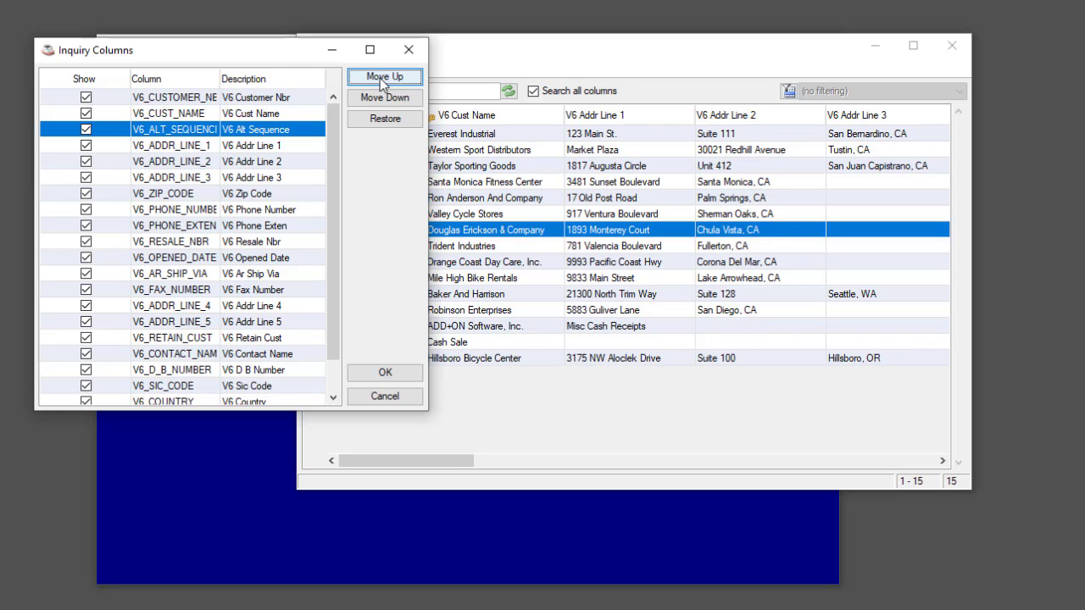
# Step: Place V6 Contact Name directly after V6 Alt Sequence in the column order and sort the customer list ascending by V6 Alt Sequence
pyautogui.click(179, 355)
pyautogui.moveTo(210, 222); pyautogui.dragTo(200, 149)
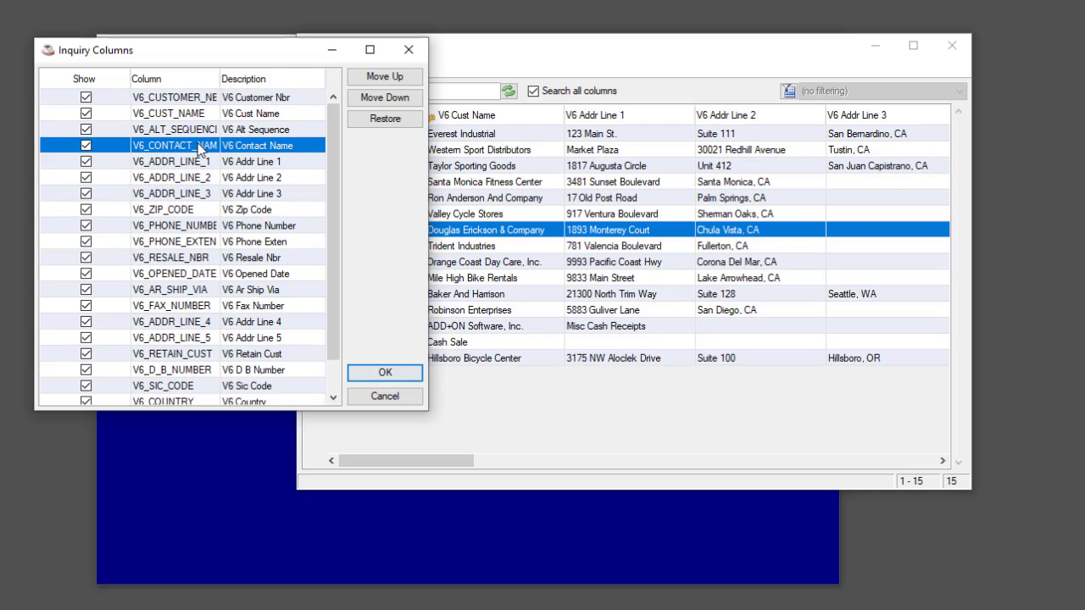
pyautogui.click(386, 378)
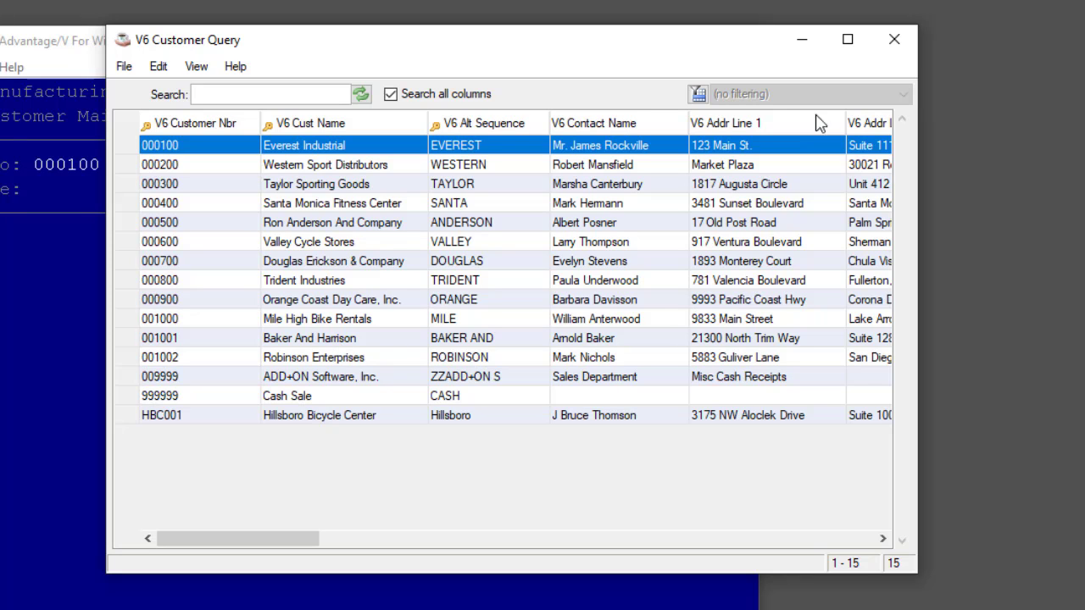
pyautogui.click(491, 122)
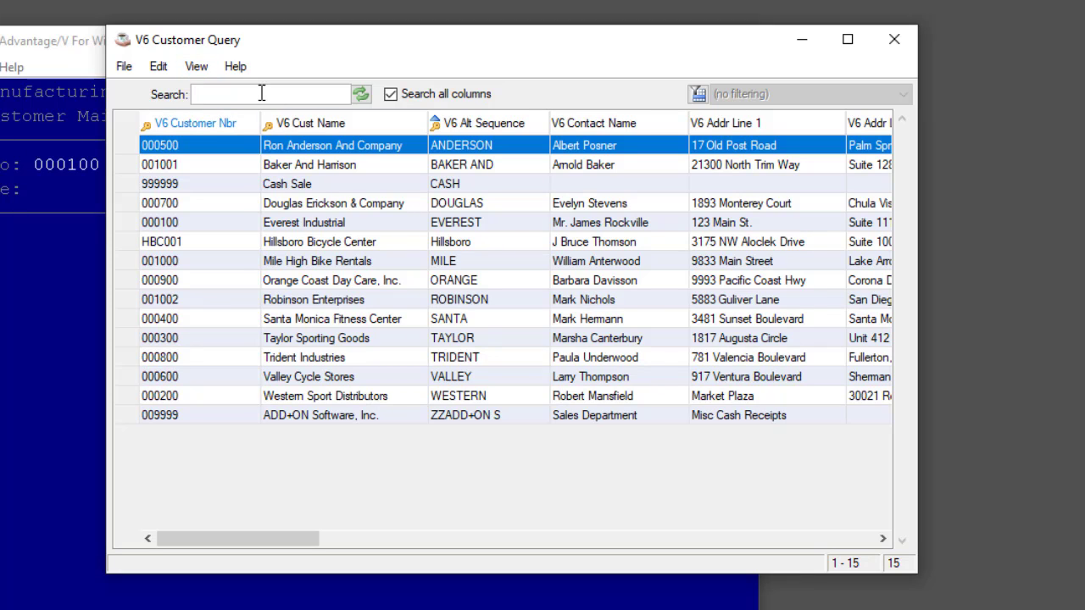
# Step: Search all columns of the customer query for "ROBIN", and clear the search to restore the full list
pyautogui.write('ROBIN')
pyautogui.press('Return')
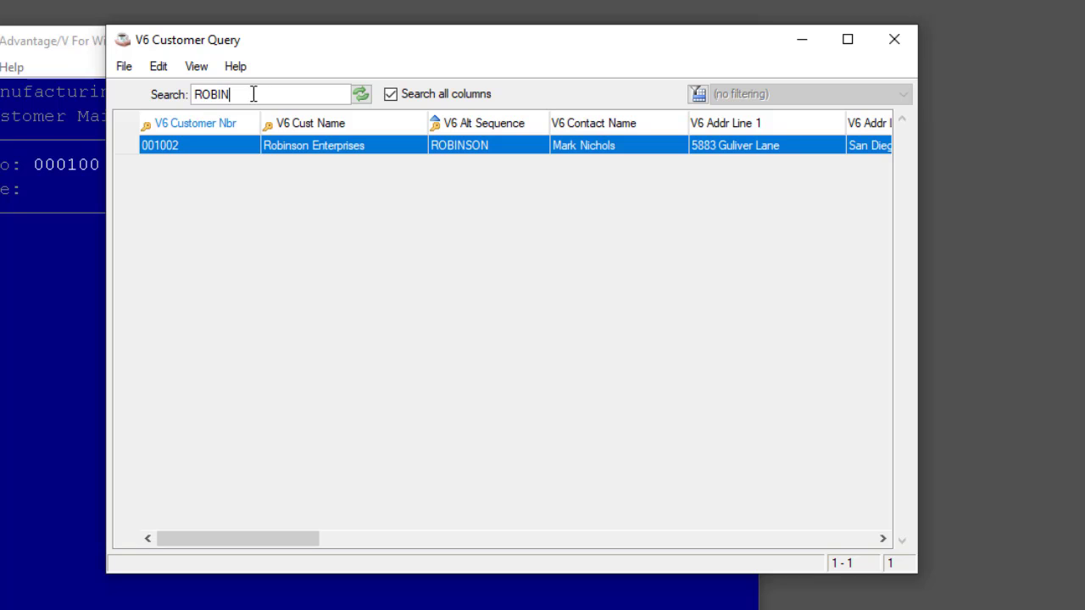
pyautogui.doubleClick(209, 97)
pyautogui.press('BackSpace')
pyautogui.press('Return')
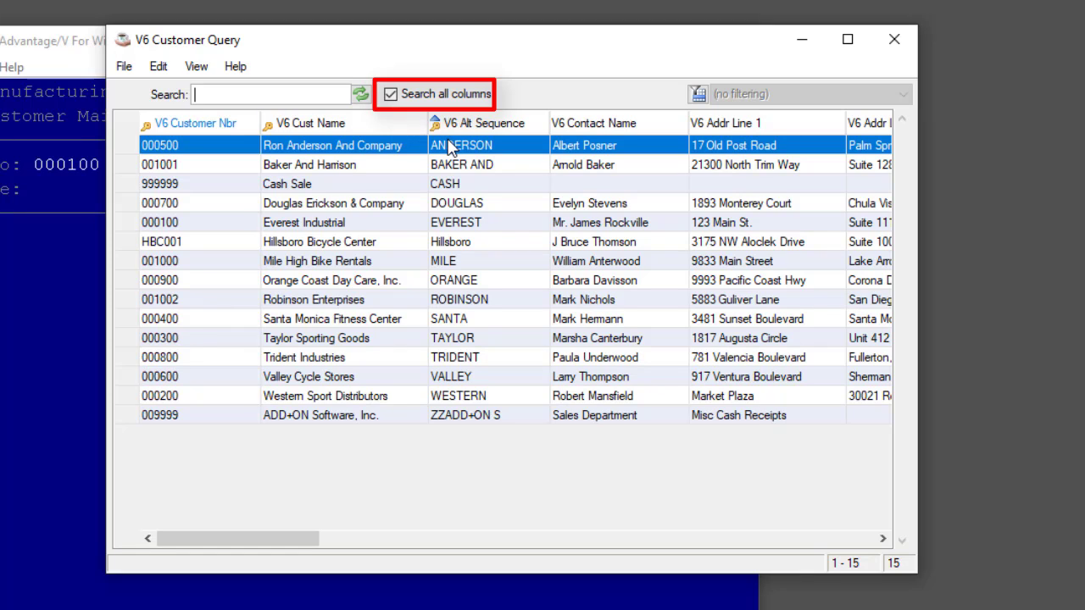
# Step: Sort the customer list ascending by V6 Contact Name and search all columns for "Rock" and for ", CA"
pyautogui.click(591, 124)
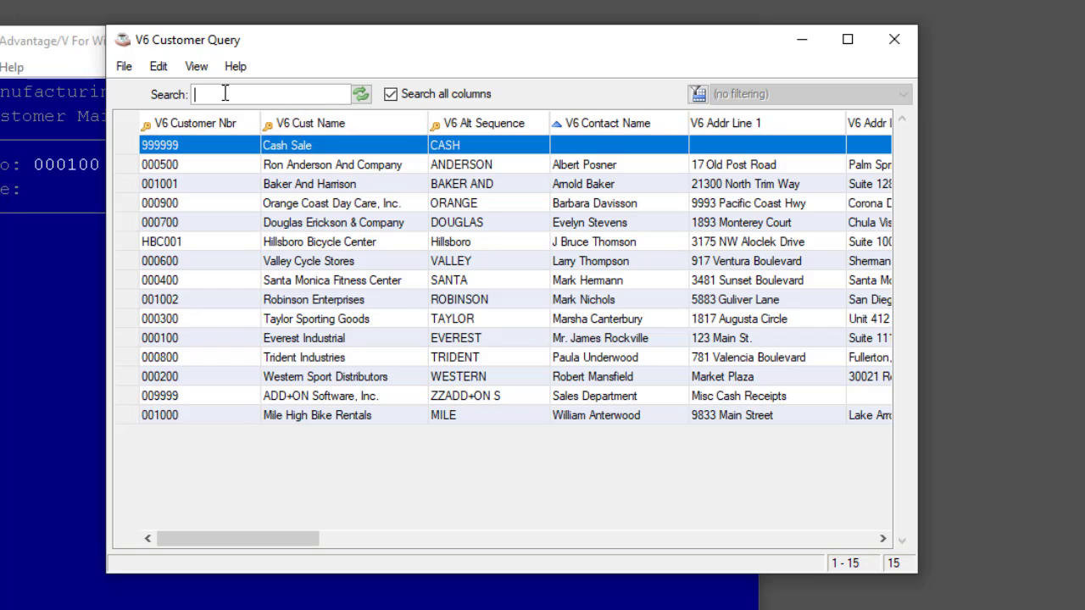
pyautogui.write('Rock')
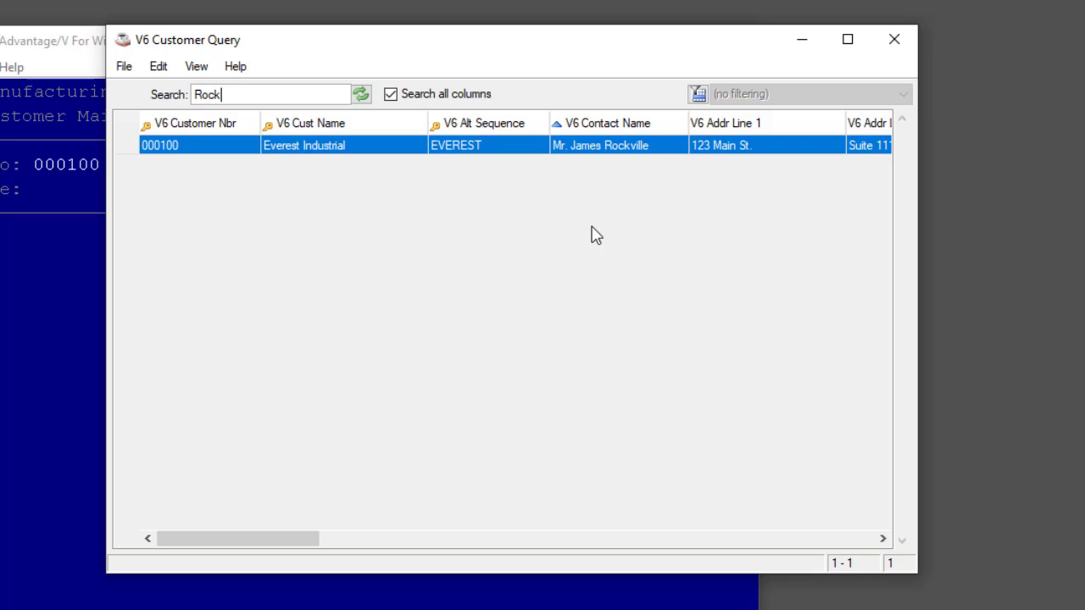
pyautogui.doubleClick(206, 91)
pyautogui.press('BackSpace')
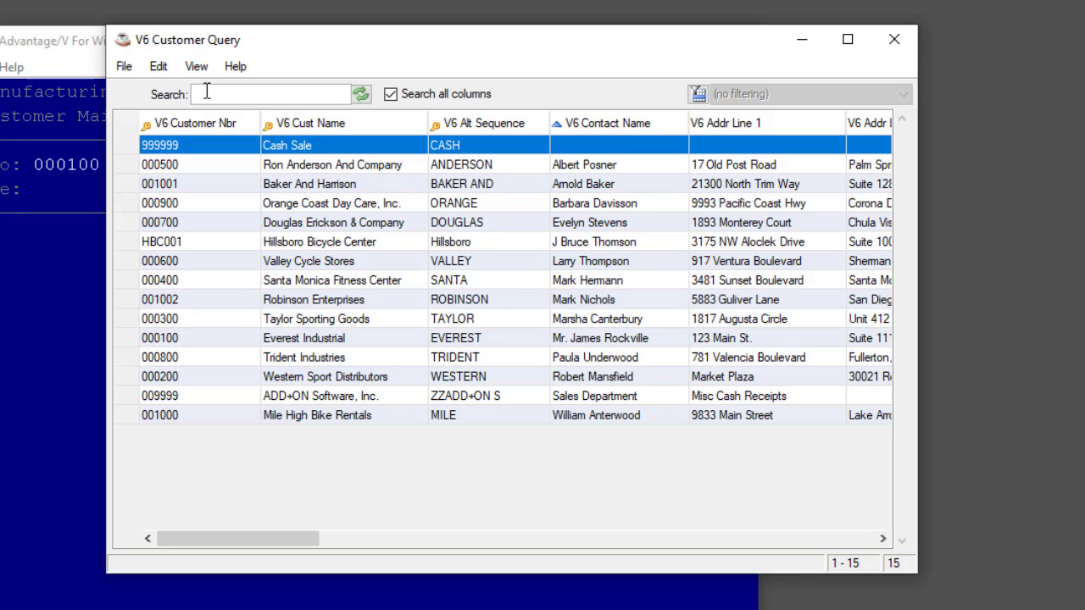
pyautogui.write('CA')
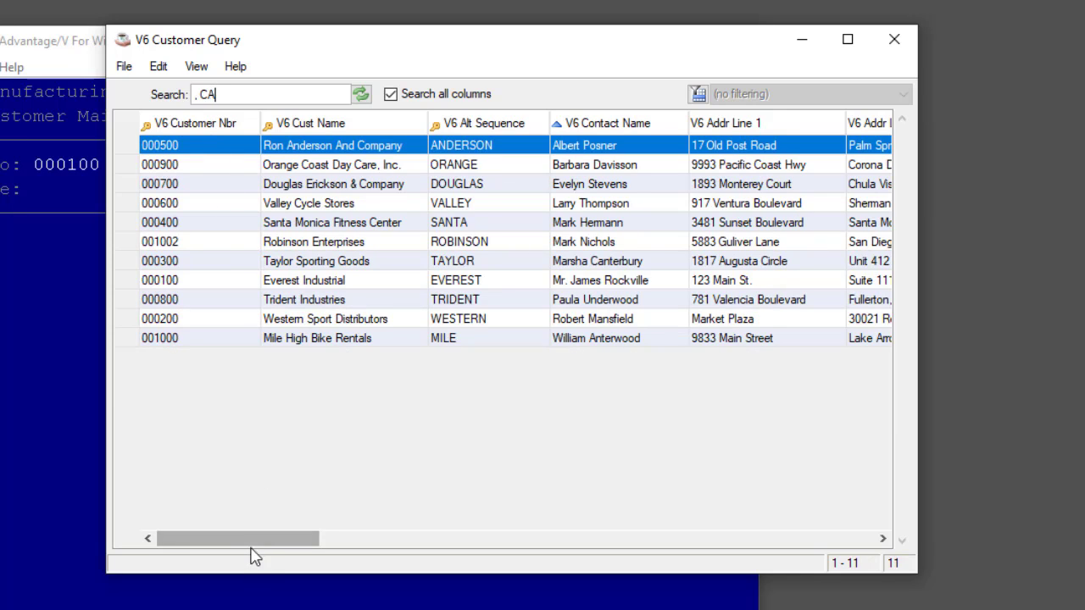
pyautogui.moveTo(254, 540); pyautogui.dragTo(362, 528)
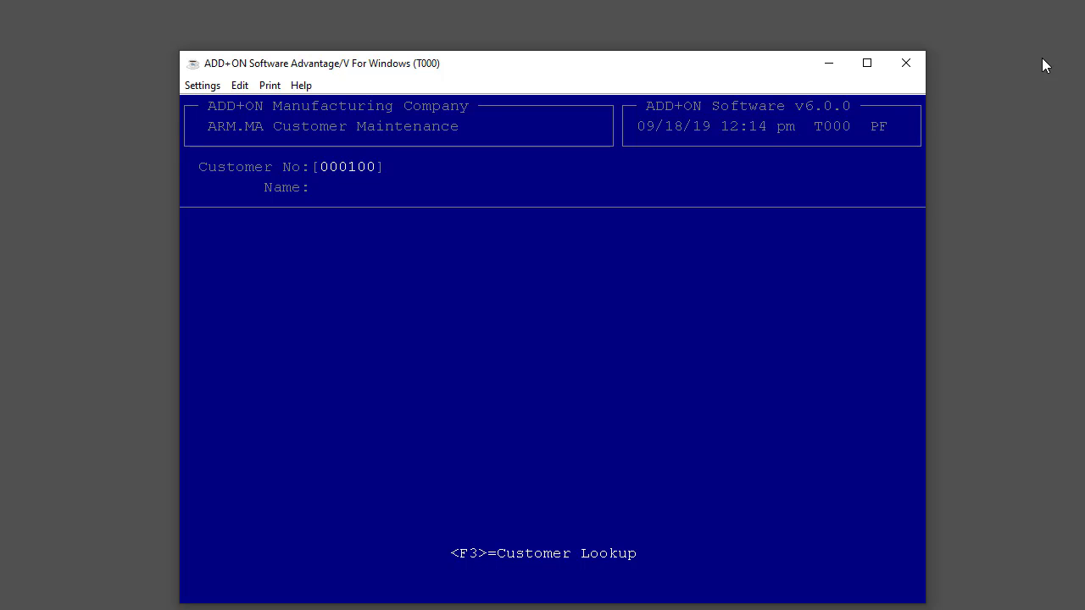
# Step: Load the Everest Industrial customer record in Customer Maintenance and open its Invoice History Inquiry
pyautogui.press('Return')
pyautogui.press('i')
pyautogui.press('i')
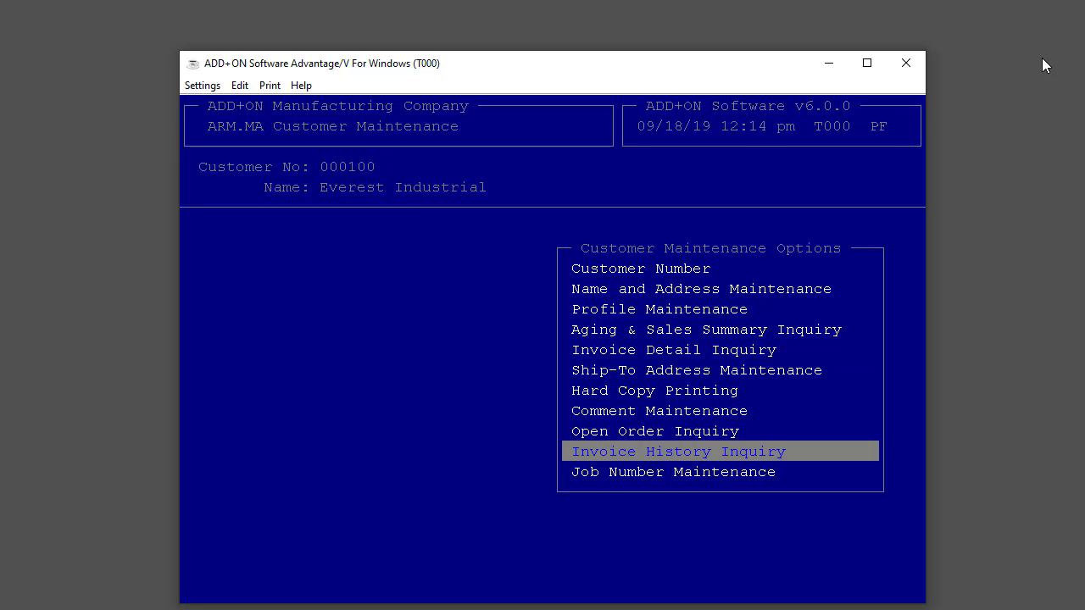
pyautogui.press('Return')
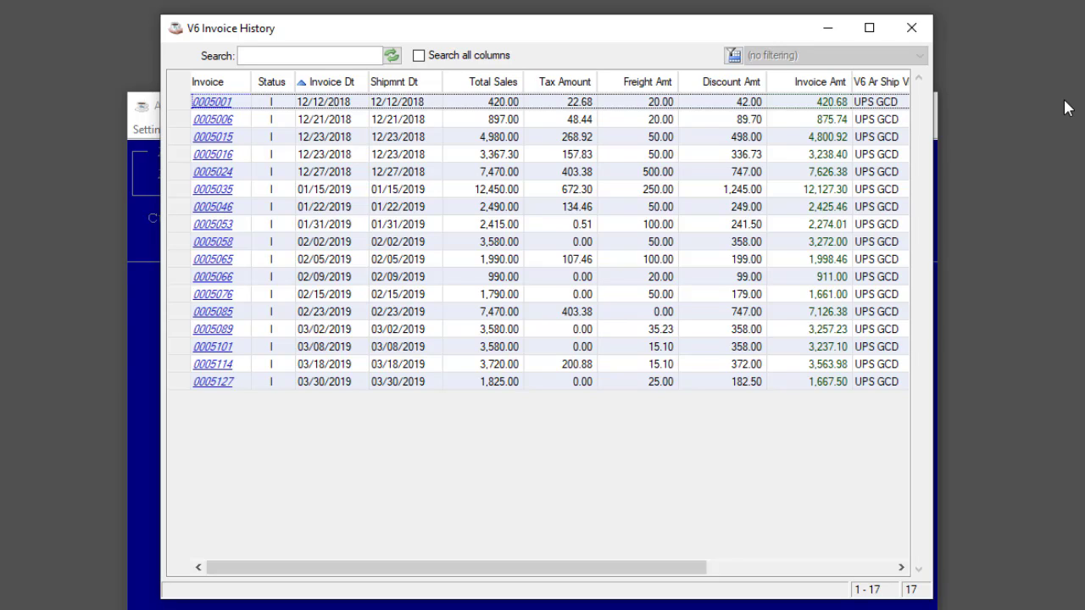
# Step: Open the Filter Wizard for the invoice history and add the condition Invoice Dt less than 2019-01-01
pyautogui.click(733, 56)
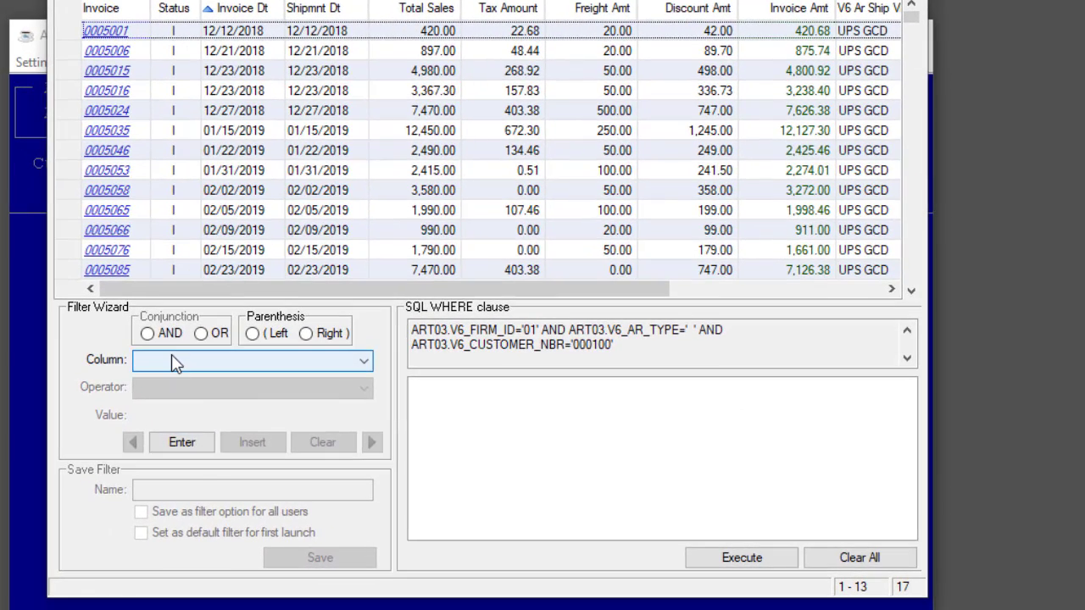
pyautogui.click(270, 386)
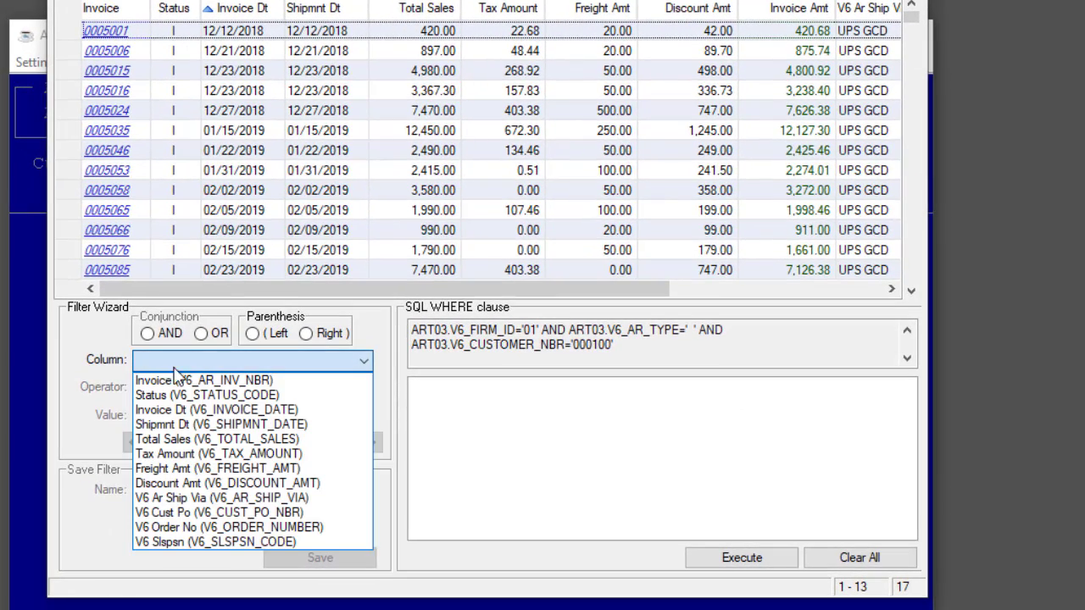
pyautogui.click(181, 409)
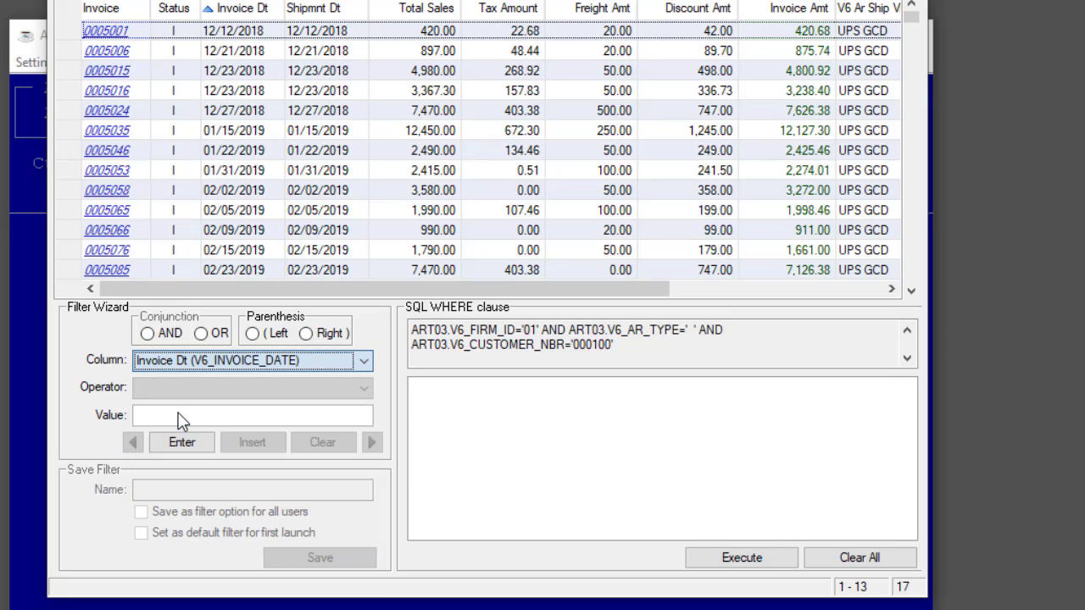
pyautogui.click(180, 390)
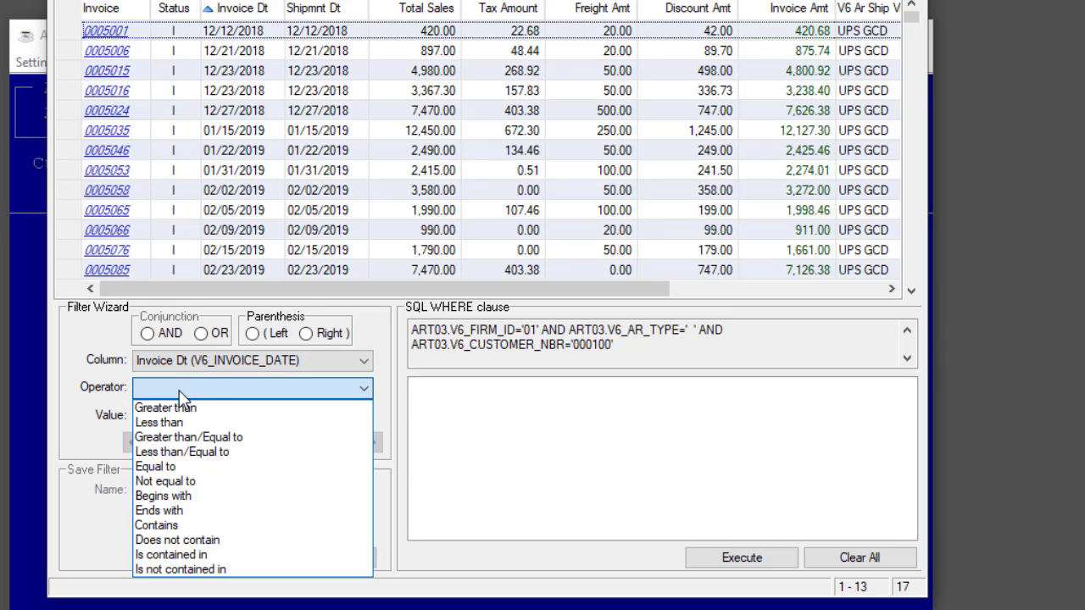
pyautogui.click(183, 422)
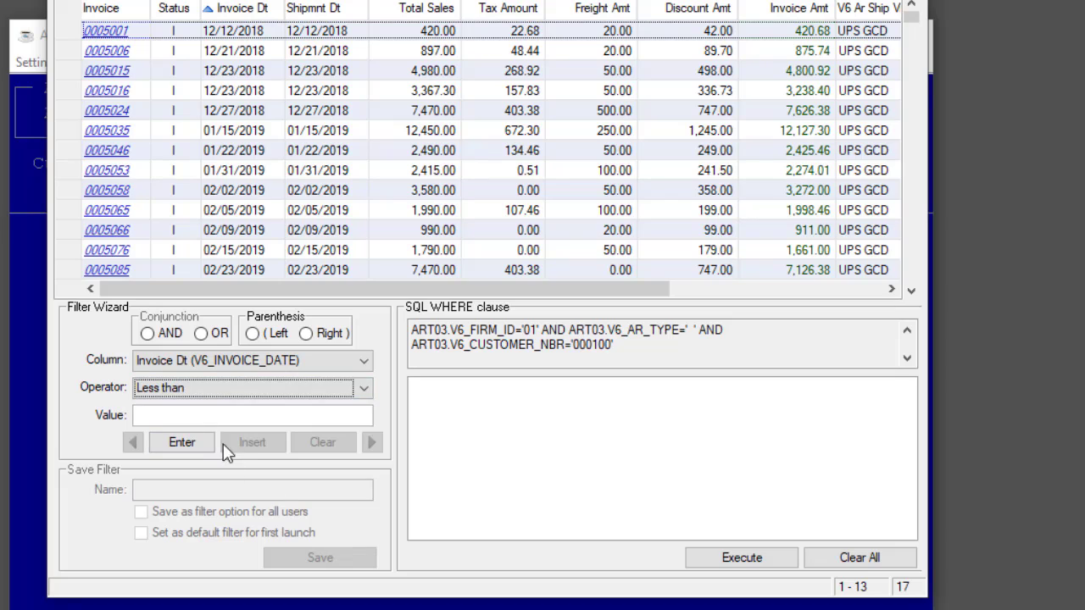
pyautogui.click(209, 415)
pyautogui.write('2019')
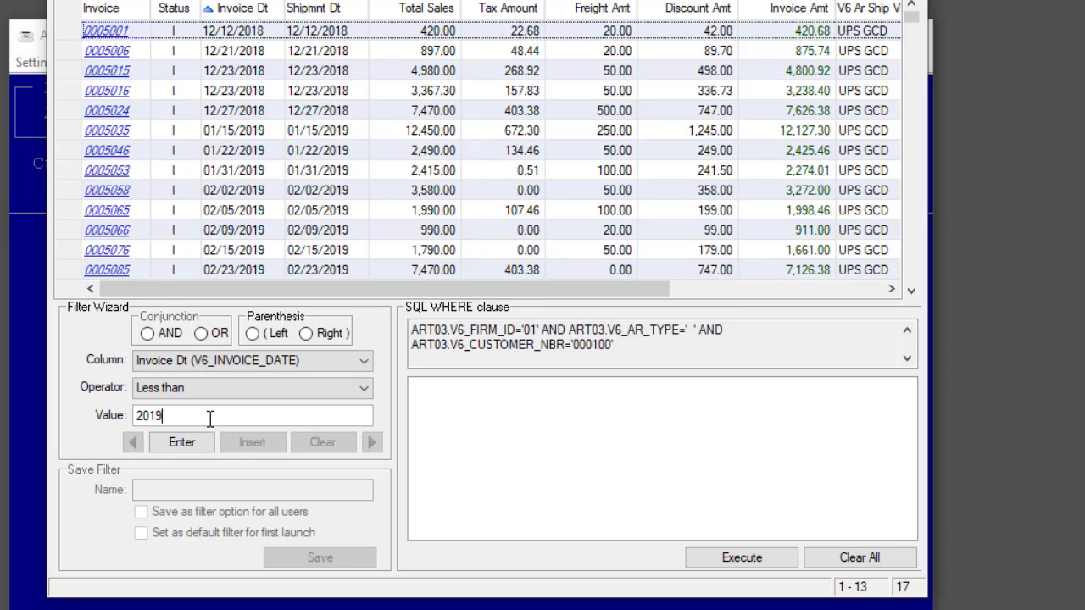
pyautogui.write('-01-01')
pyautogui.click(191, 440)
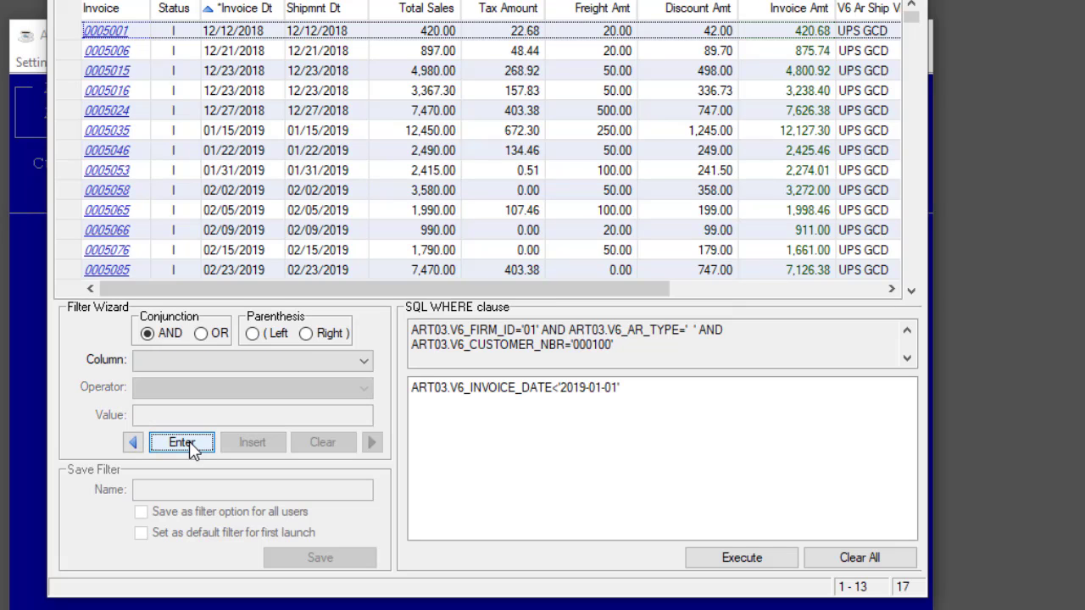
# Step: Add an AND condition of Total Sales greater than or equal to 1000 and execute the invoice filter
pyautogui.click(158, 358)
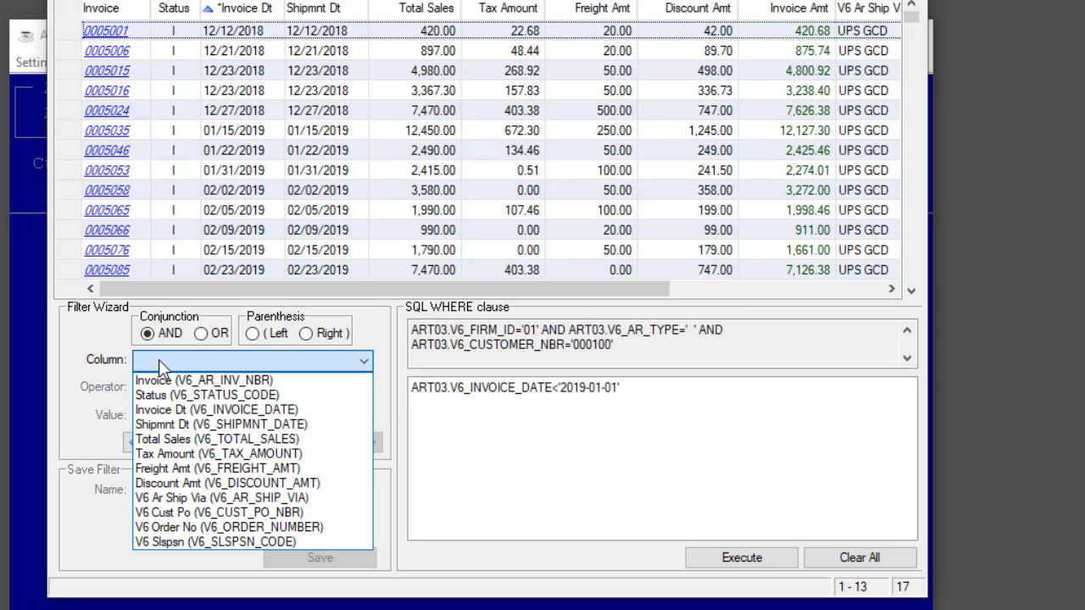
pyautogui.click(170, 436)
pyautogui.click(165, 387)
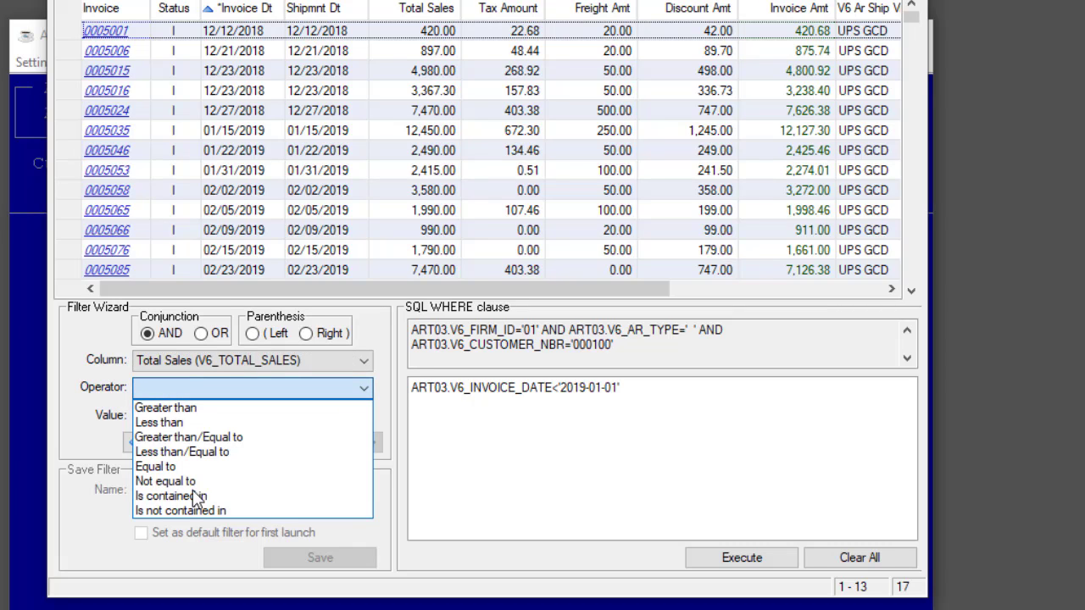
pyautogui.click(174, 437)
pyautogui.click(174, 415)
pyautogui.write('1000')
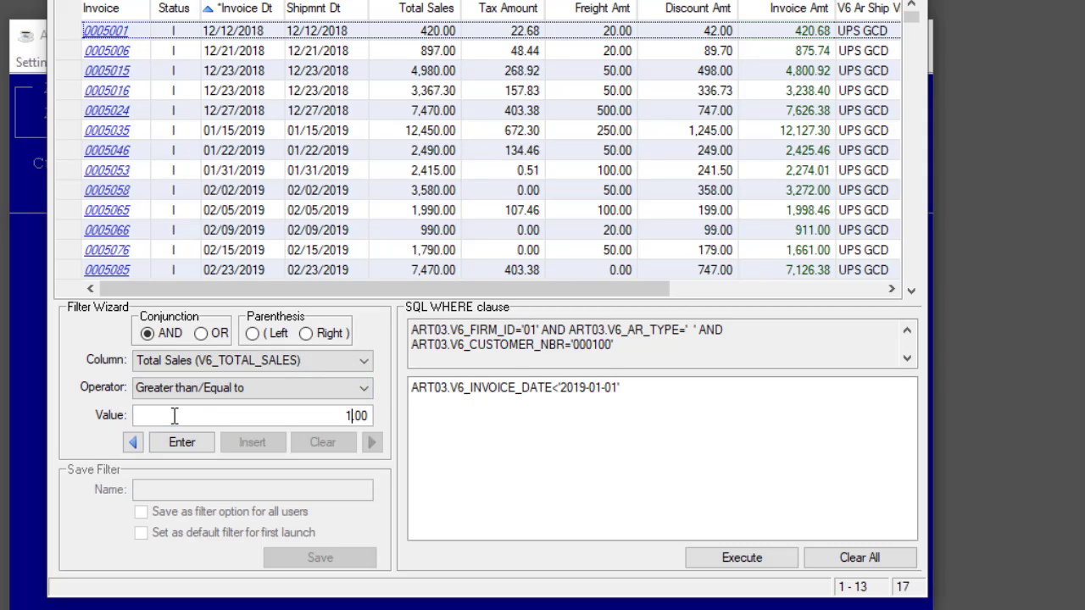
pyautogui.click(183, 444)
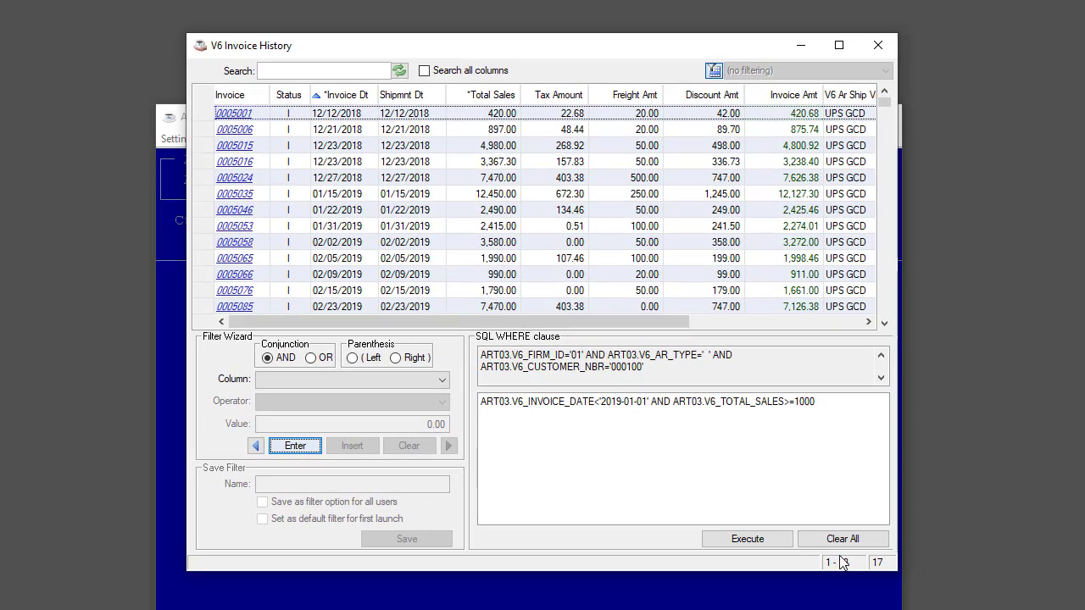
pyautogui.click(765, 540)
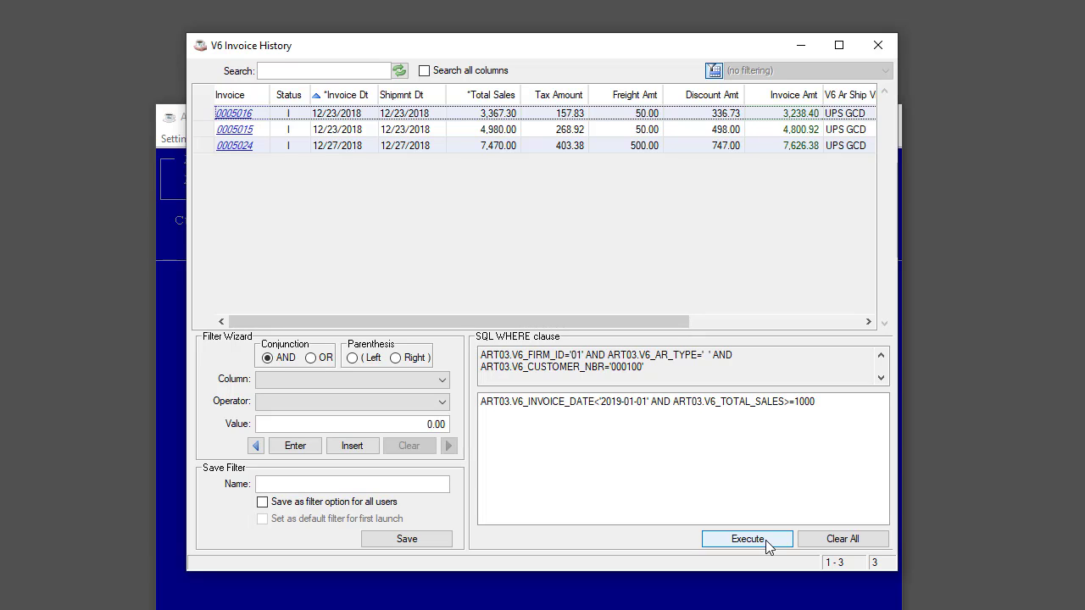
# Step: Inspect the line detail of the first filtered invoice, and clear all filter conditions and hide the Filter Wizard
pyautogui.click(237, 116)
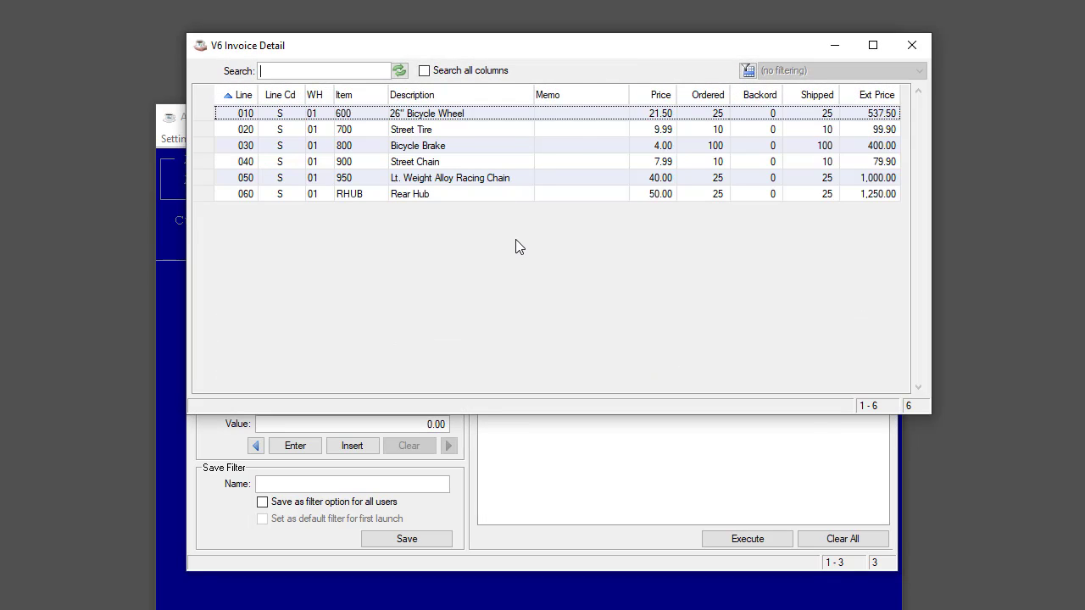
pyautogui.press('Escape')
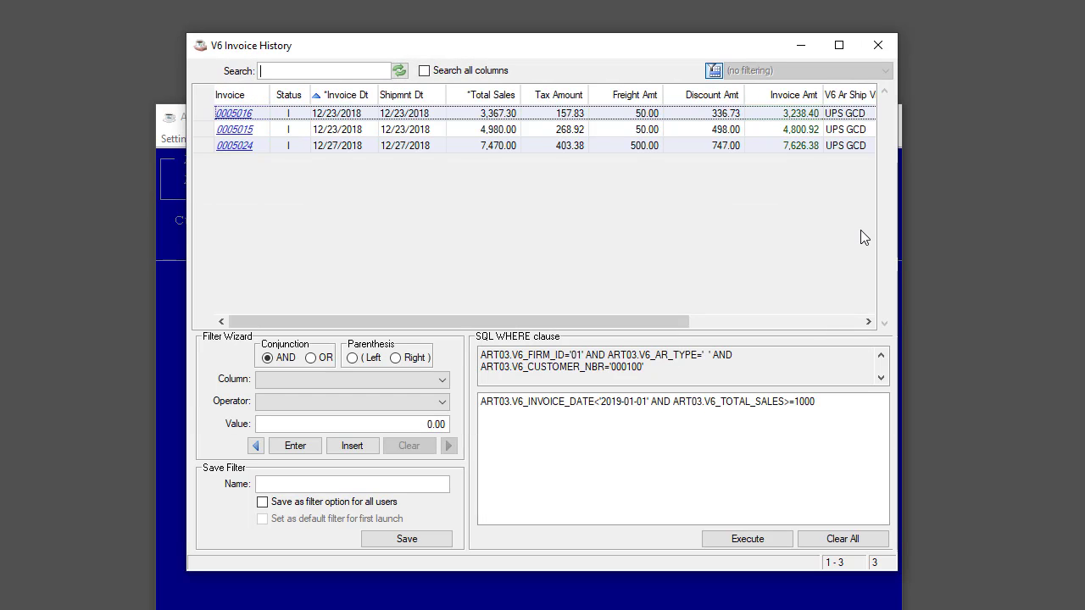
pyautogui.click(828, 543)
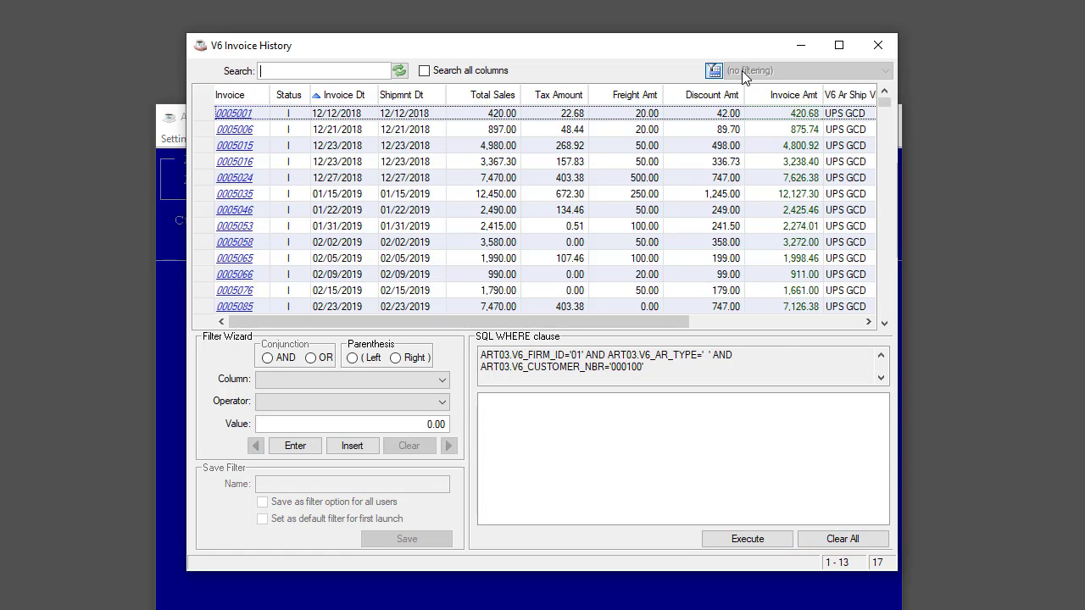
pyautogui.click(714, 71)
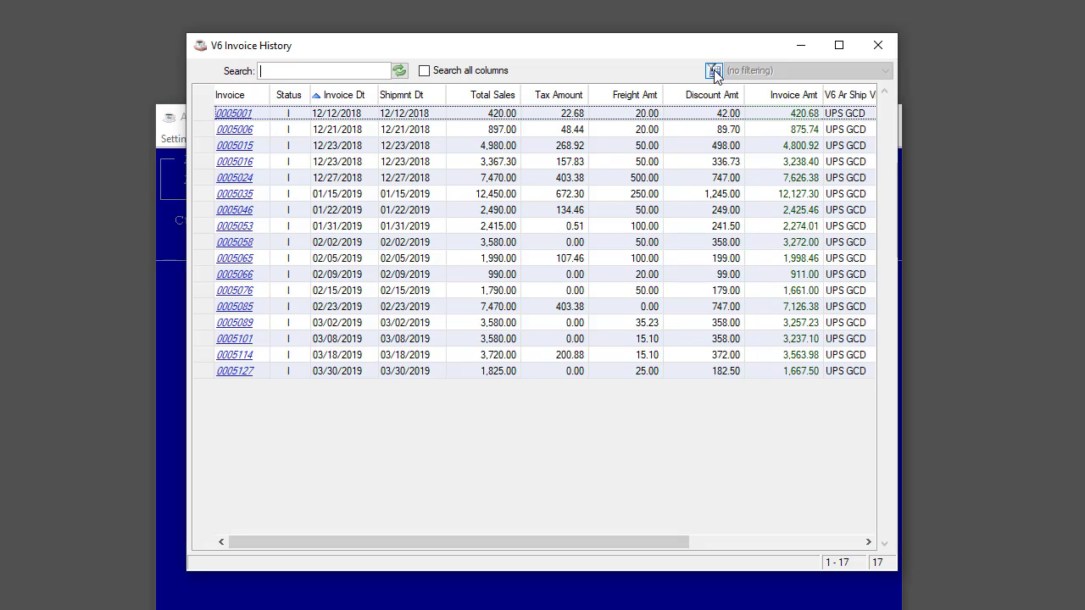
# Step: Export the invoice history records to the Document Output Viewer and close the report without saving the suggested PDF
pyautogui.rightClick(486, 177)
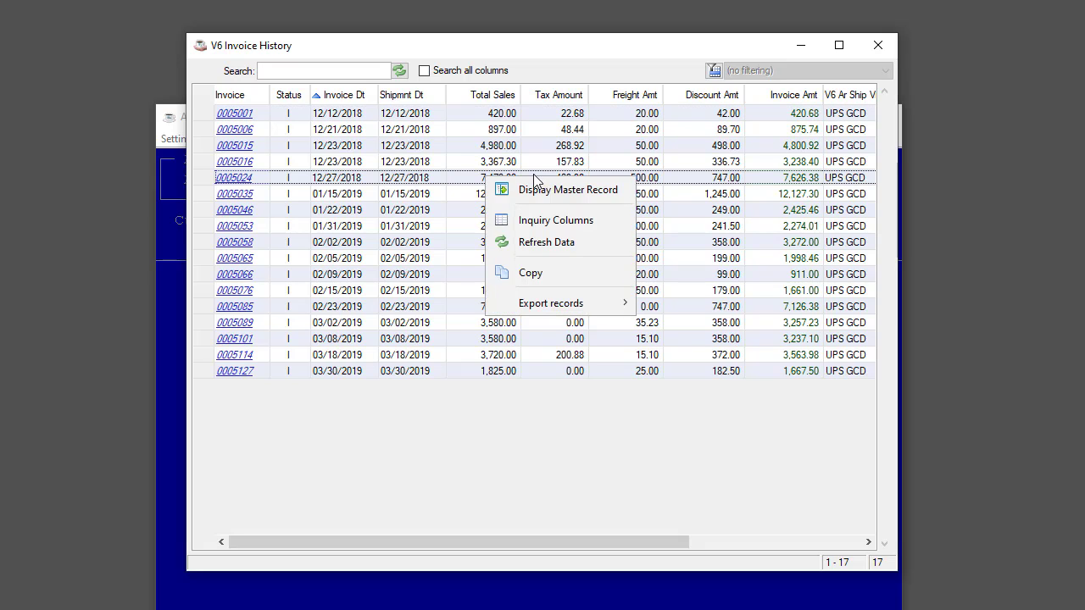
pyautogui.moveTo(576, 301)
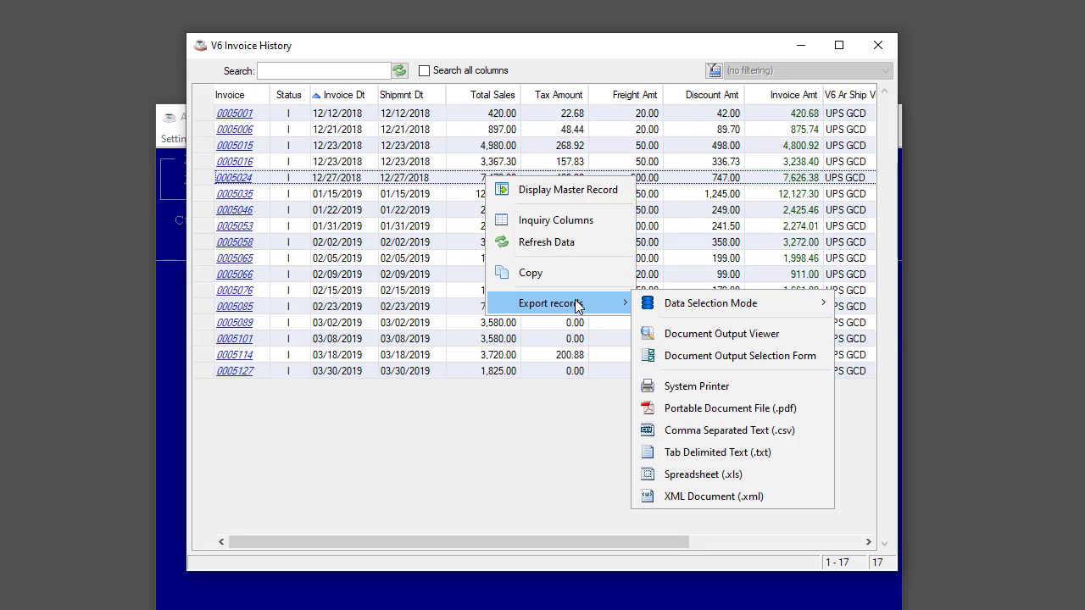
pyautogui.click(715, 339)
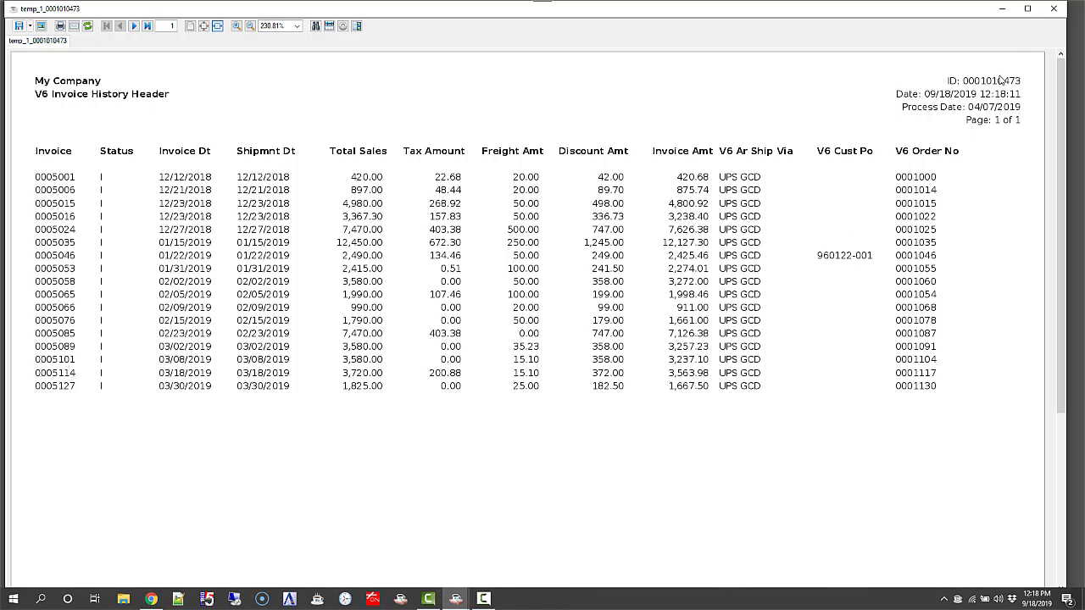
pyautogui.click(1052, 10)
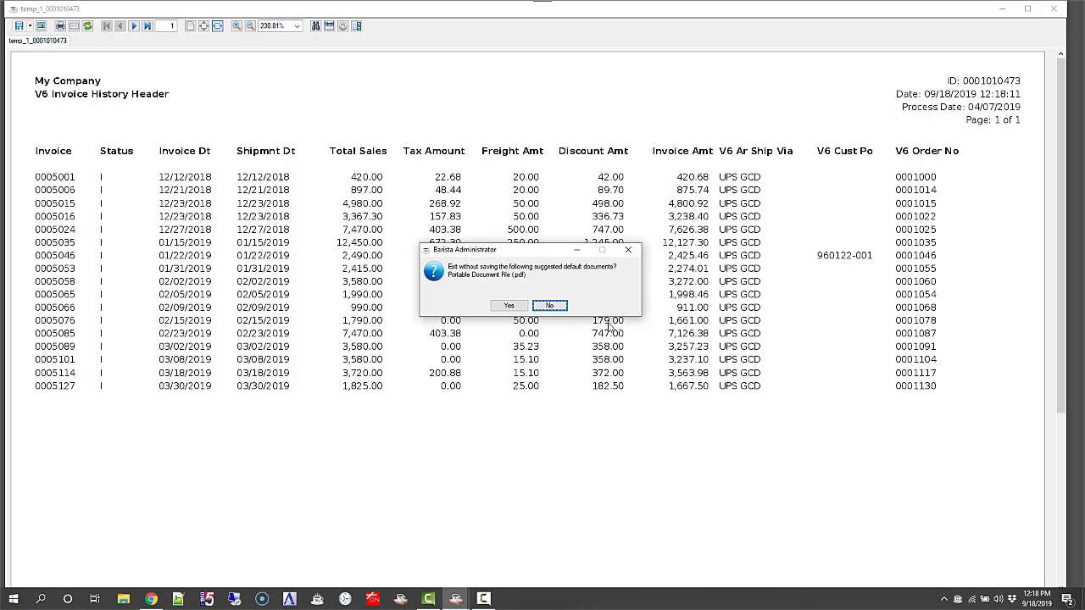
pyautogui.click(509, 306)
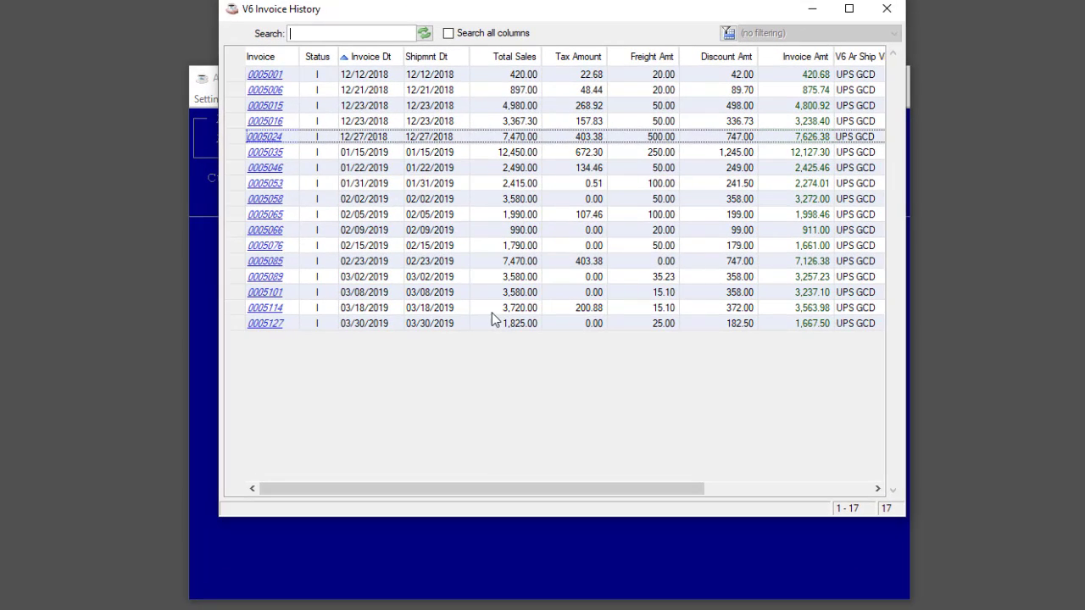
# Step: Export the invoice history records as Tab Delimited Text (.txt)
pyautogui.rightClick(566, 194)
pyautogui.moveTo(649, 311)
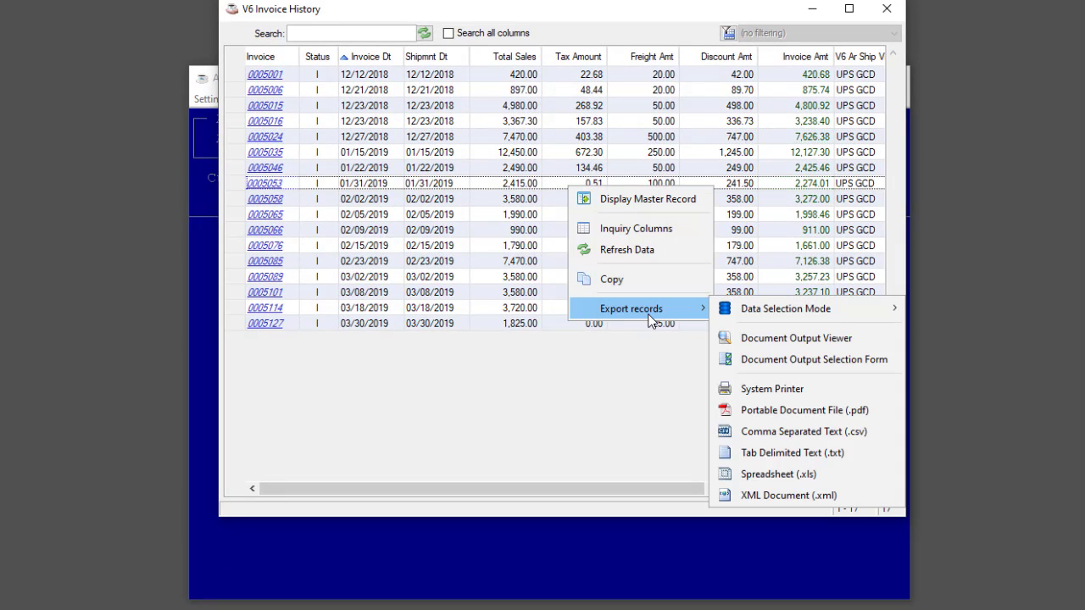
pyautogui.click(784, 459)
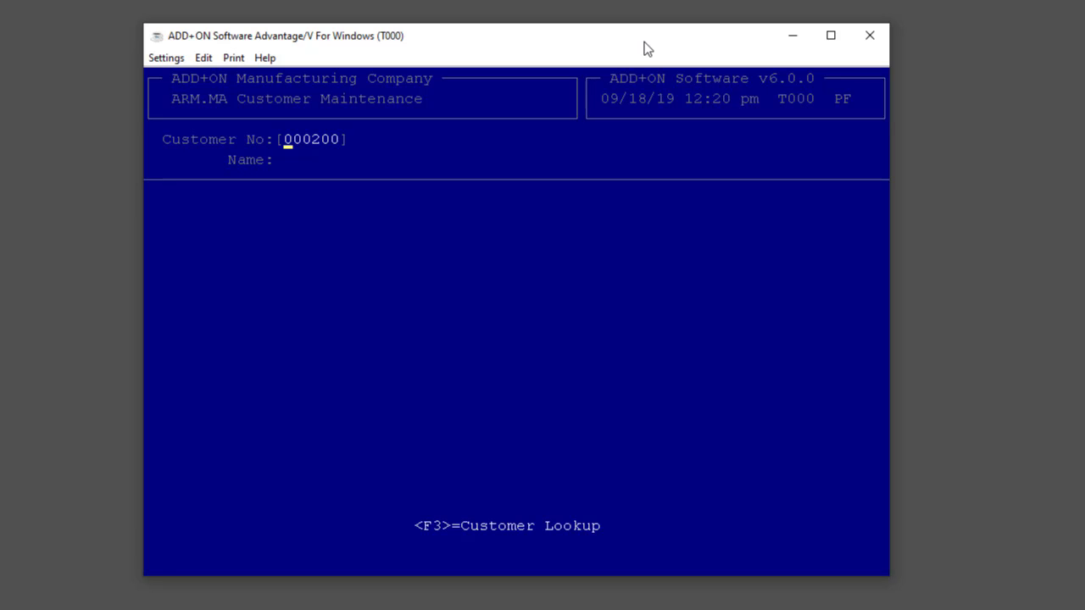
# Step: Open the Aging & Sales Summary Inquiry for the customer Mile High Bike Rentals
pyautogui.write('1000')
pyautogui.press('Return')
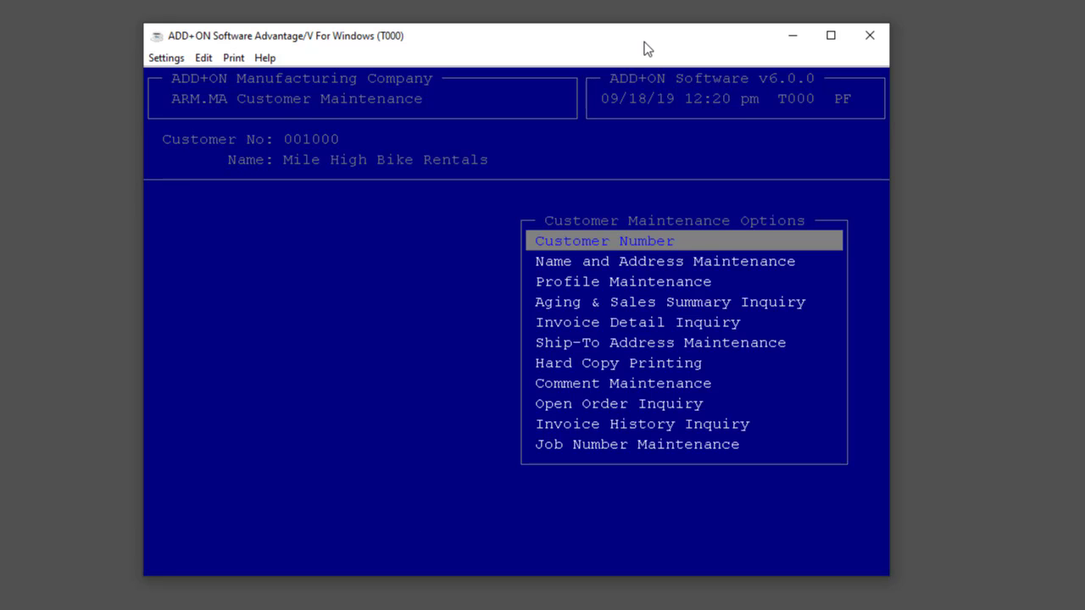
pyautogui.press('Down')
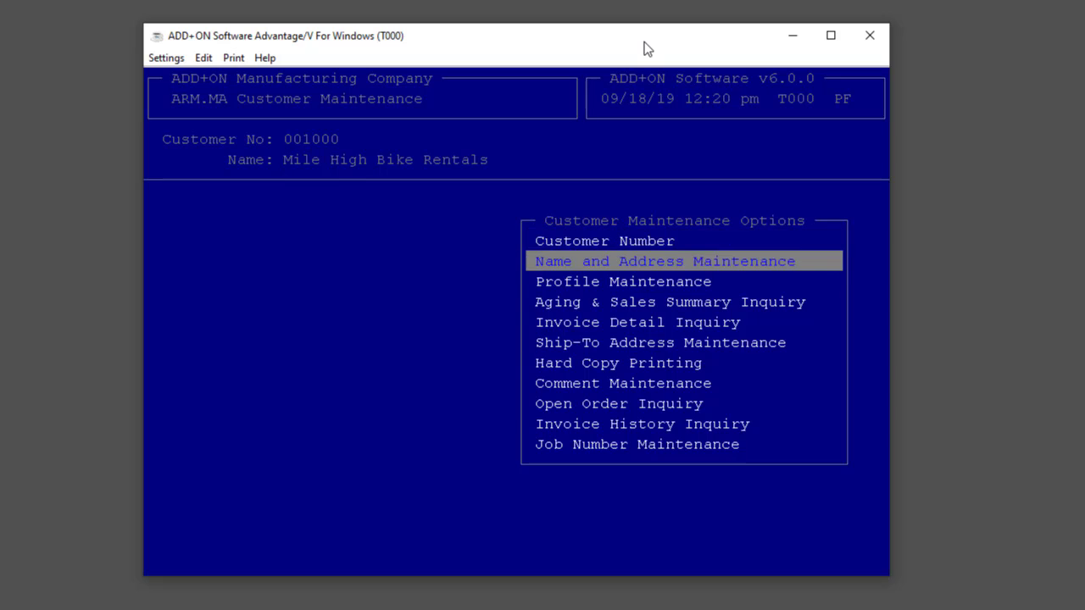
pyautogui.press('Down')
pyautogui.press('Down')
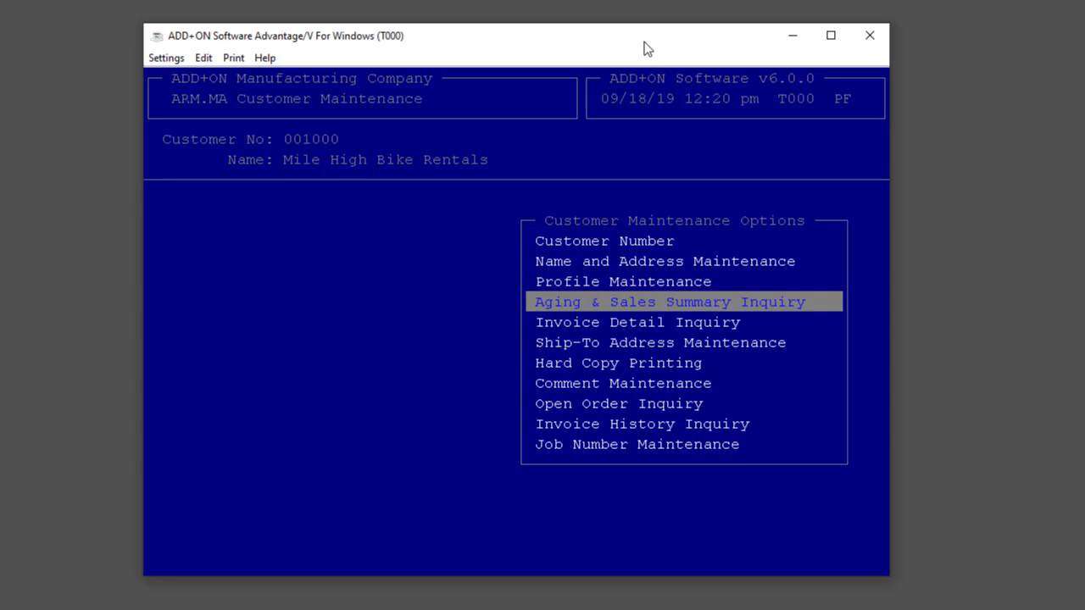
pyautogui.press('Return')
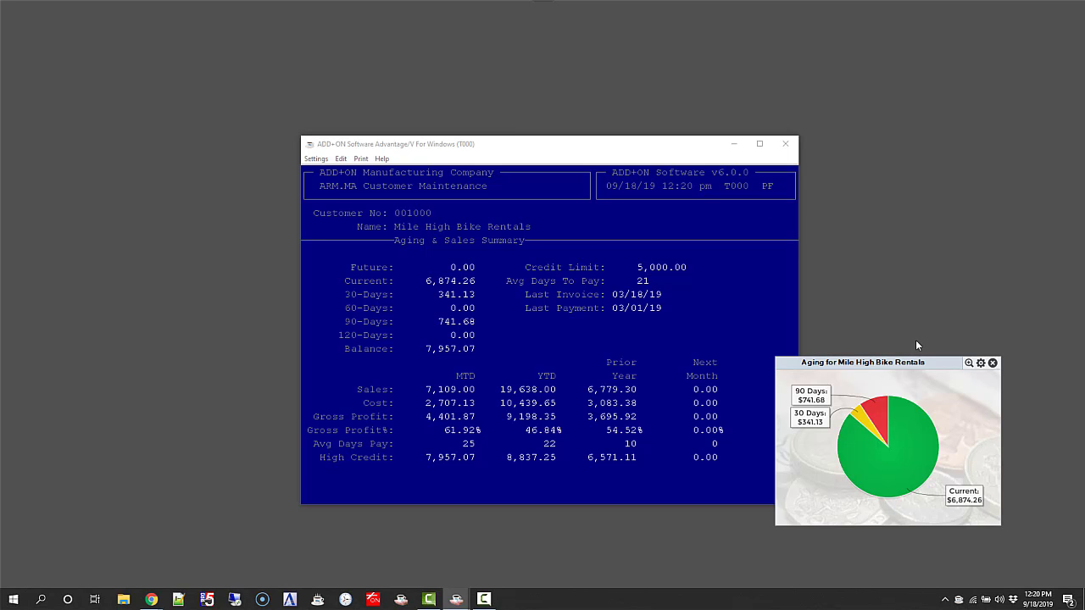
# Step: Move the Mile High Bike Rentals aging pie chart over the customer summary, inspect its slices and close it
pyautogui.moveTo(897, 371); pyautogui.dragTo(749, 319)
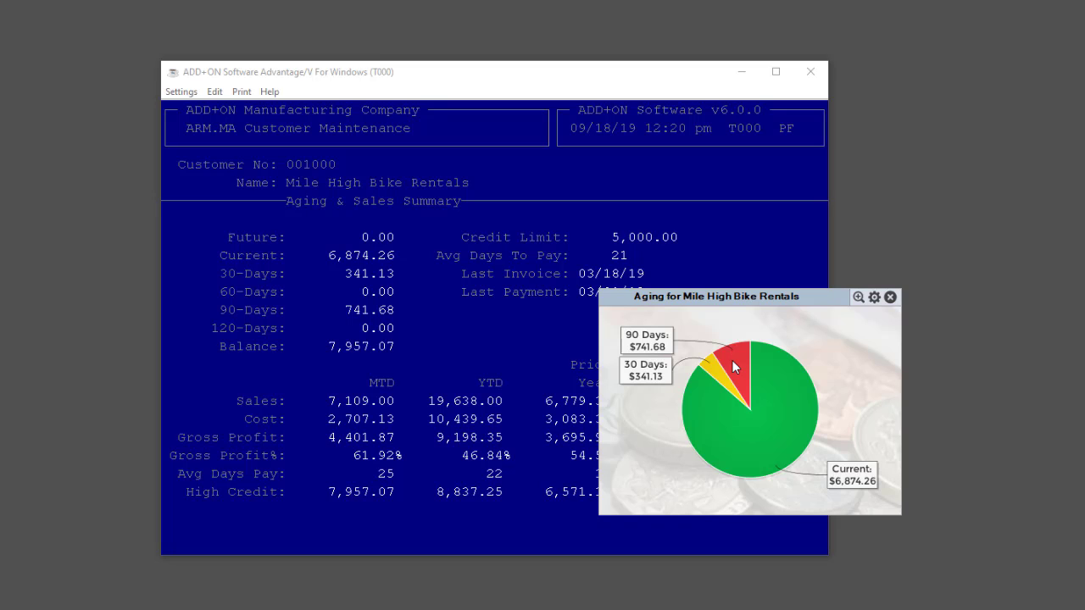
pyautogui.moveTo(733, 360)
pyautogui.click(891, 298)
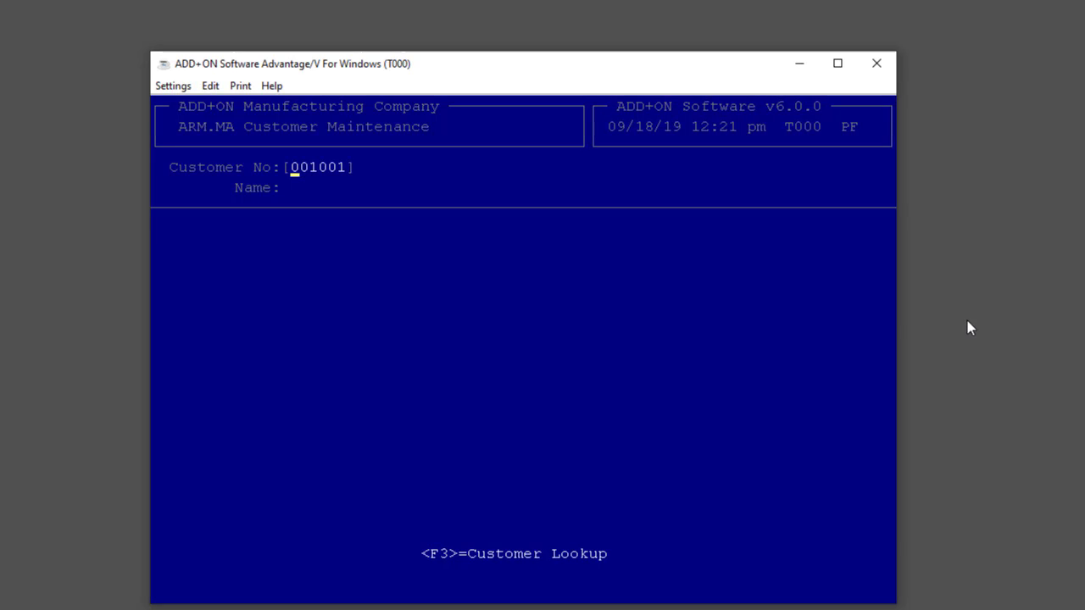
# Step: Leave Customer Maintenance and run the detail Aging Report as of 03/31/19, aged on invoice date and sorted numerically from first to last
pyautogui.press('Escape')
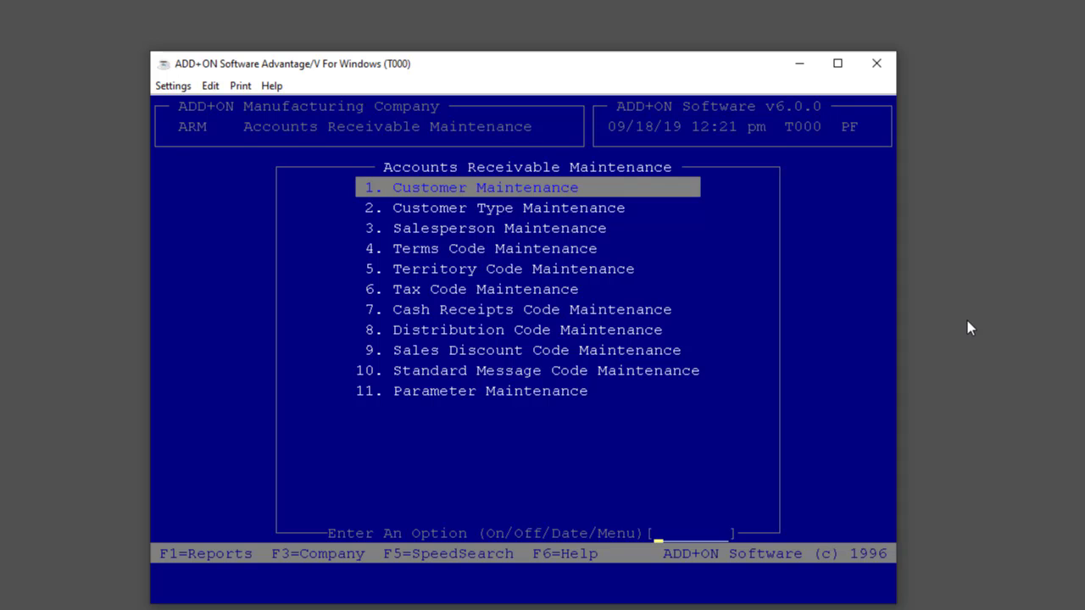
pyautogui.press('F4')
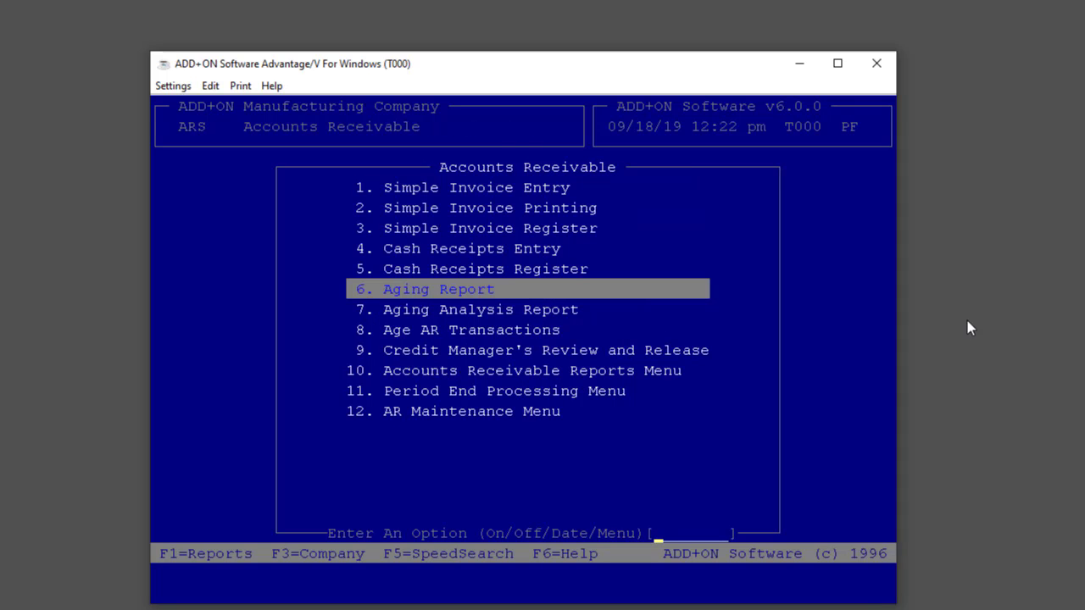
pyautogui.press('Return')
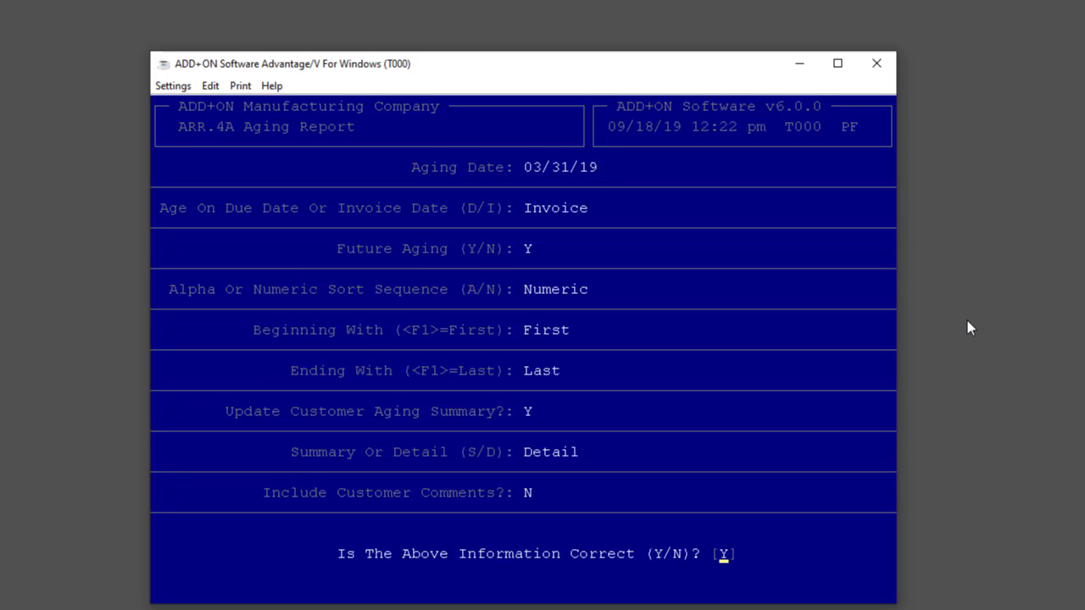
pyautogui.press('Return')
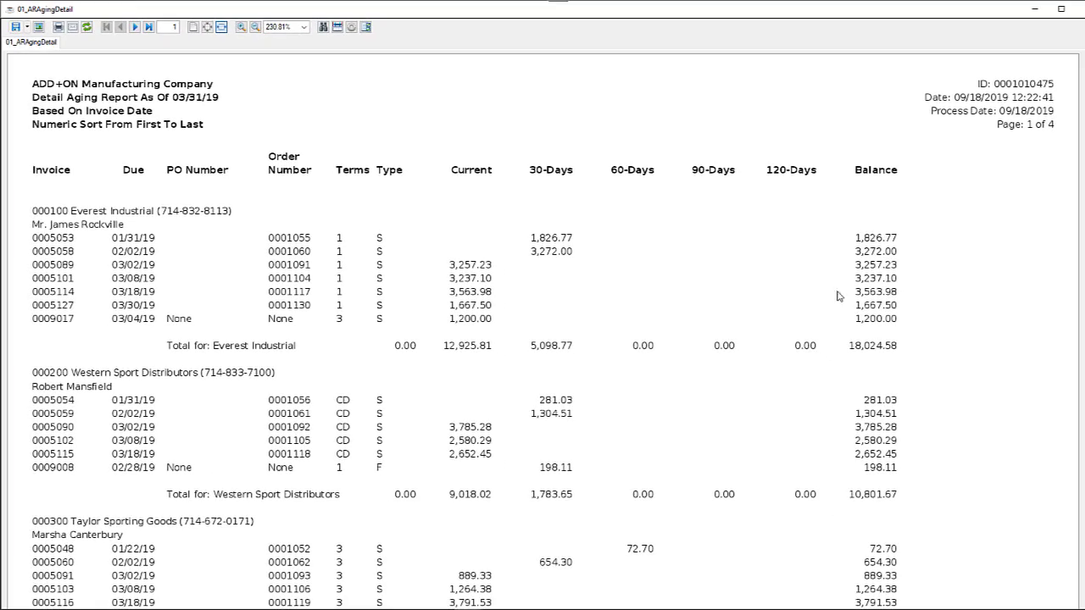
# Step: Go to page 3 of the aging report and try smaller, larger and whole-page zooms before fitting it to width
pyautogui.click(192, 39)
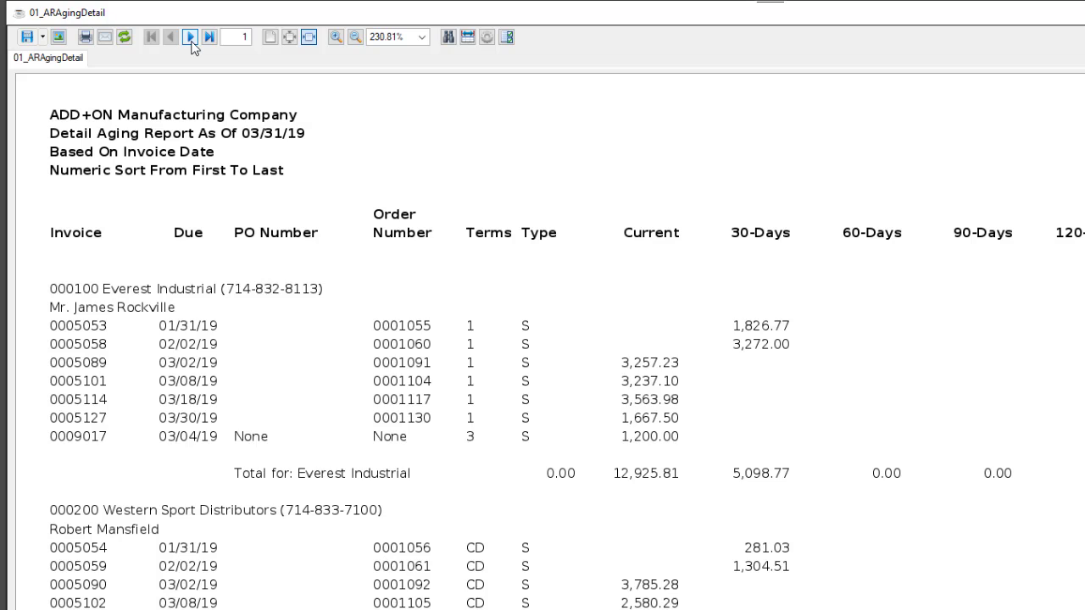
pyautogui.click(192, 39)
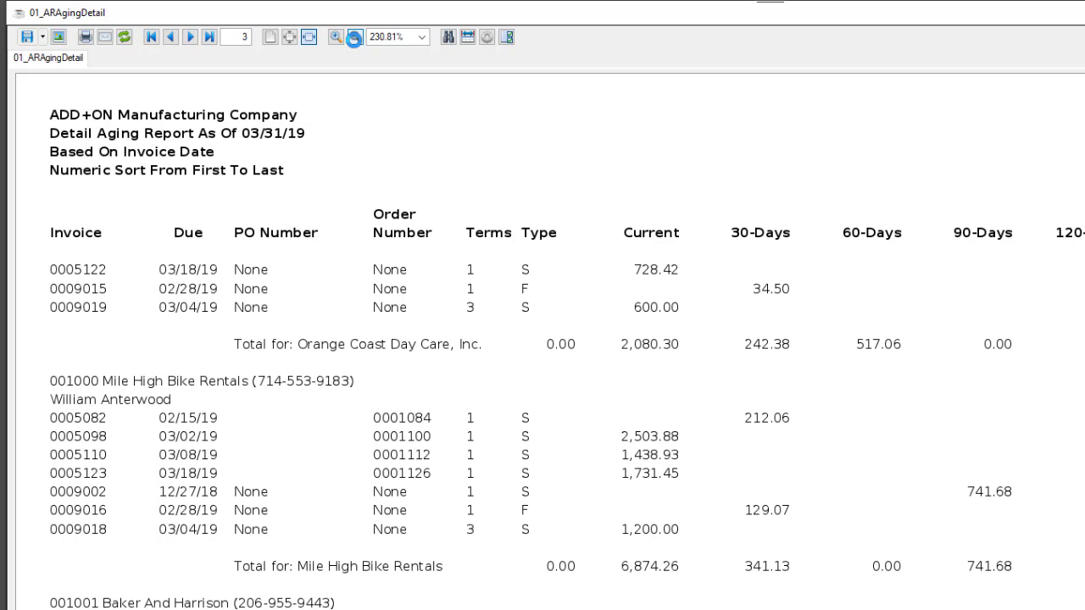
pyautogui.click(354, 39)
pyautogui.click(355, 37)
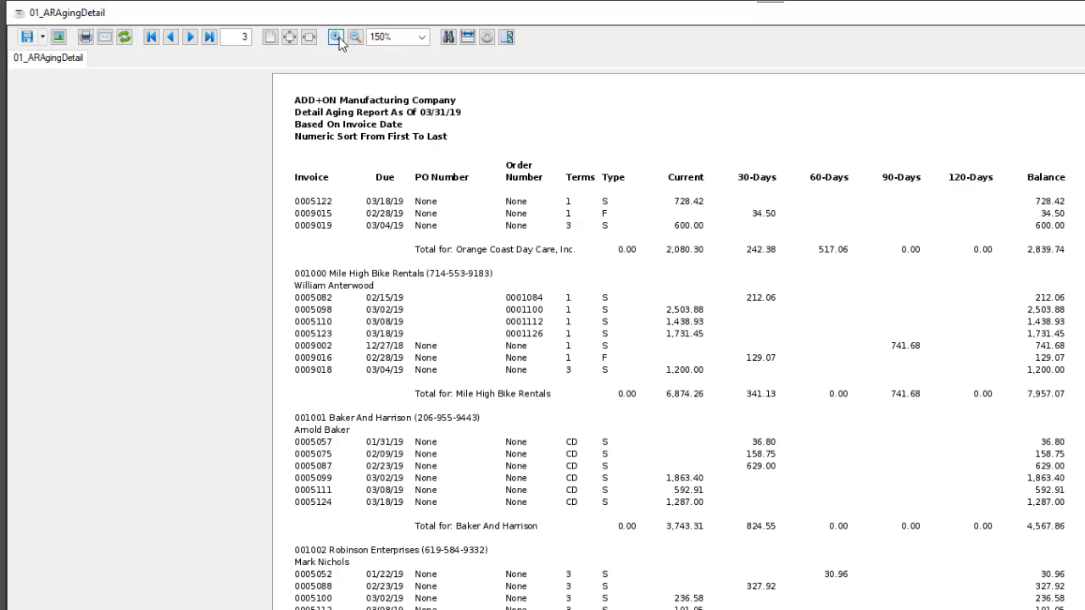
pyautogui.click(336, 38)
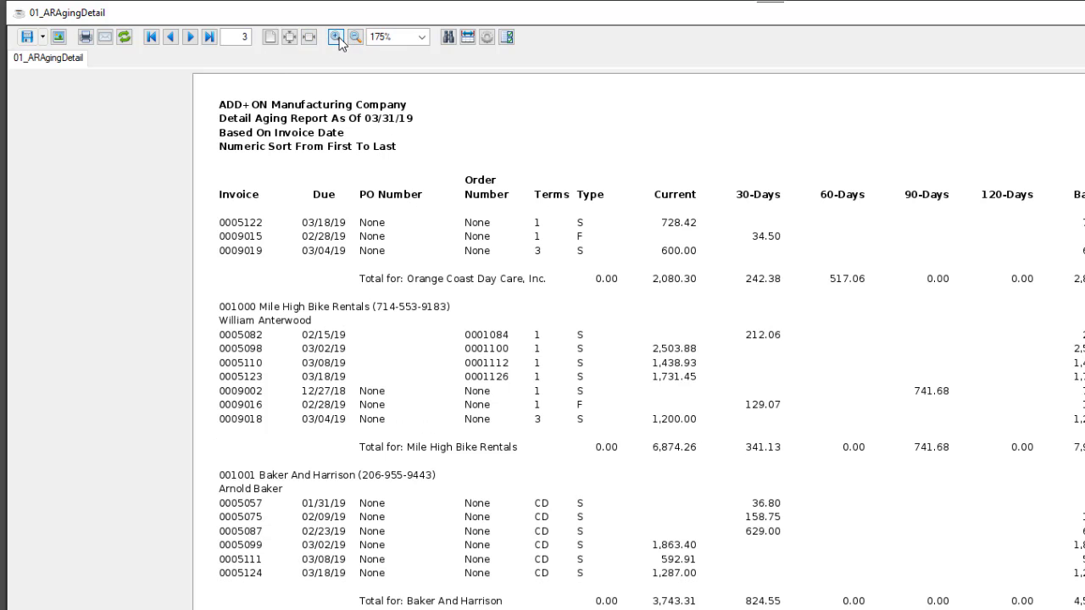
pyautogui.click(290, 37)
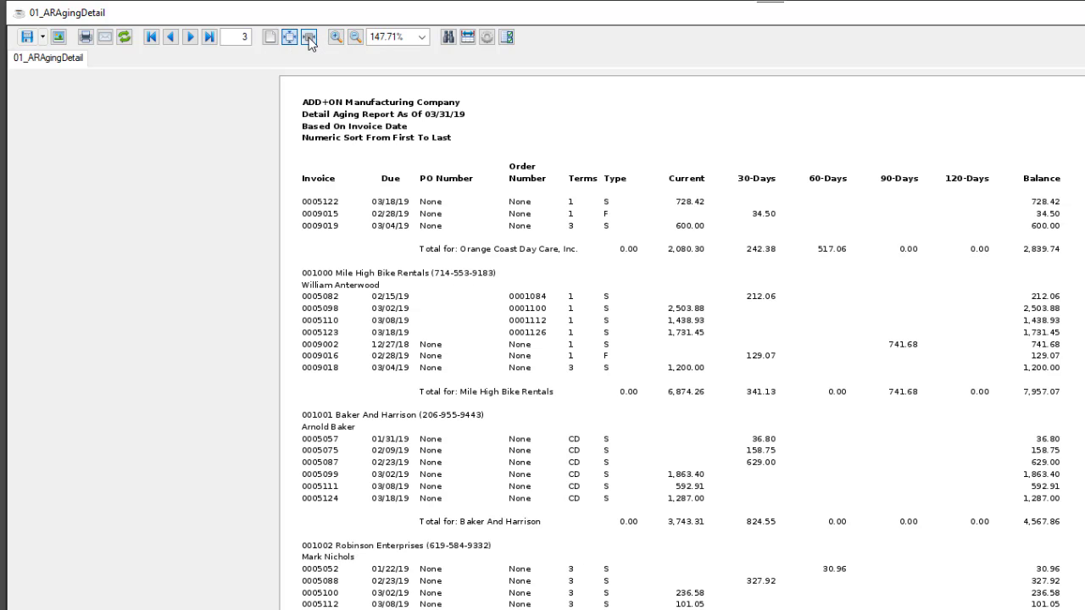
pyautogui.click(310, 39)
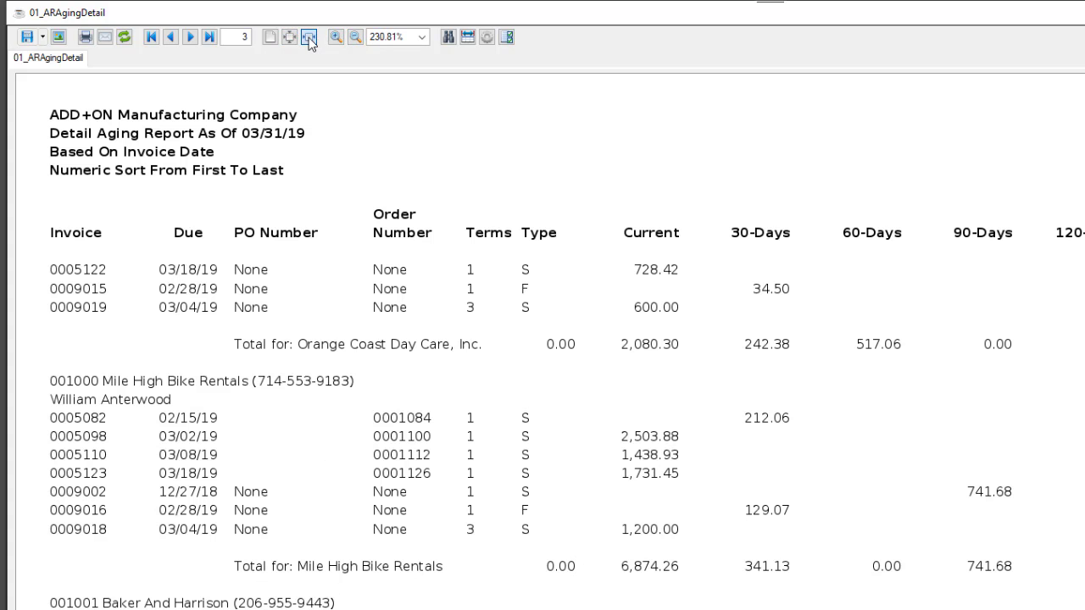
# Step: Search the entire aging report for "Everest" and close the Find window
pyautogui.click(449, 38)
pyautogui.write('Everest')
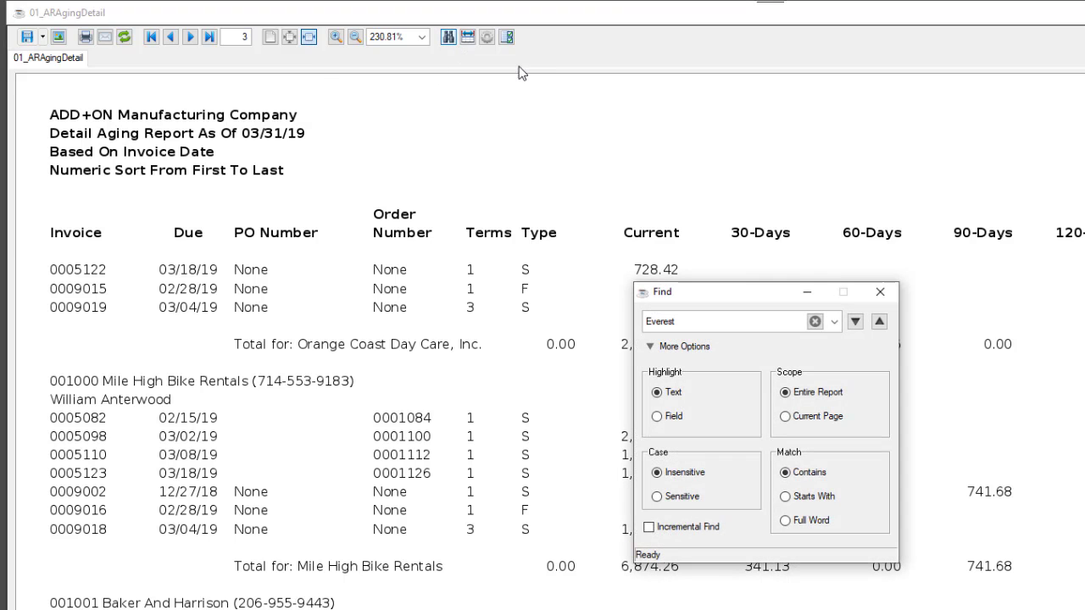
pyautogui.press('Return')
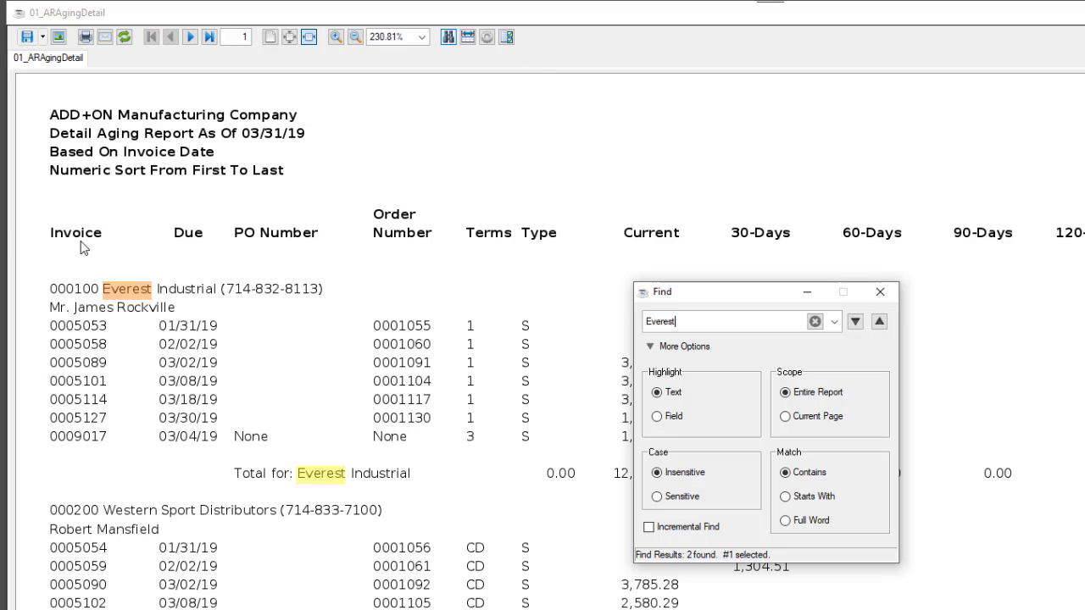
pyautogui.click(889, 291)
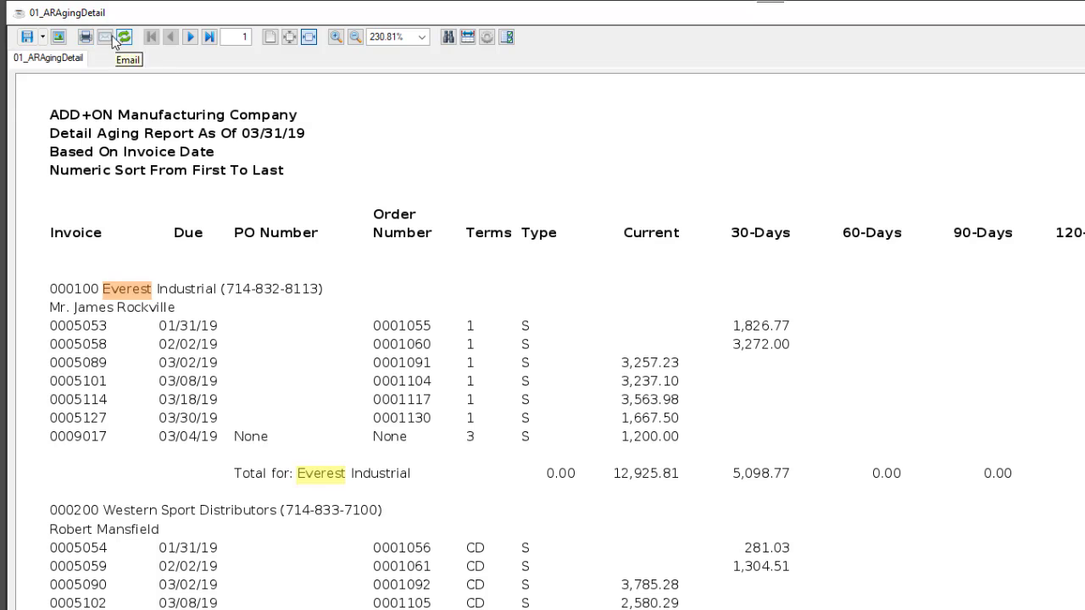
# Step: Review the file types offered for saving the aging report, cancel without saving, and check the Google Document save option
pyautogui.click(42, 36)
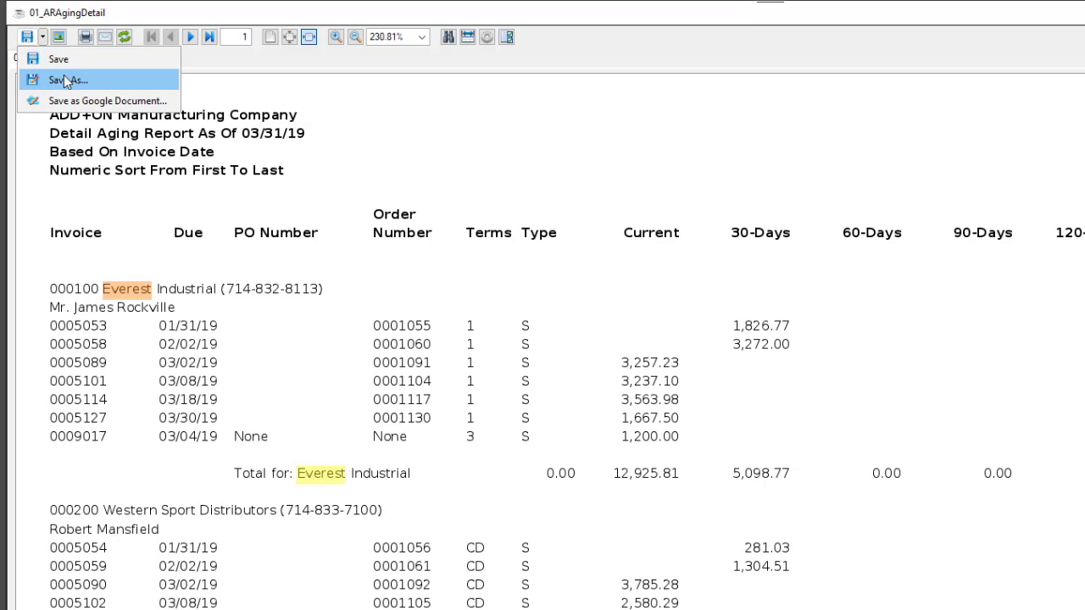
pyautogui.click(63, 79)
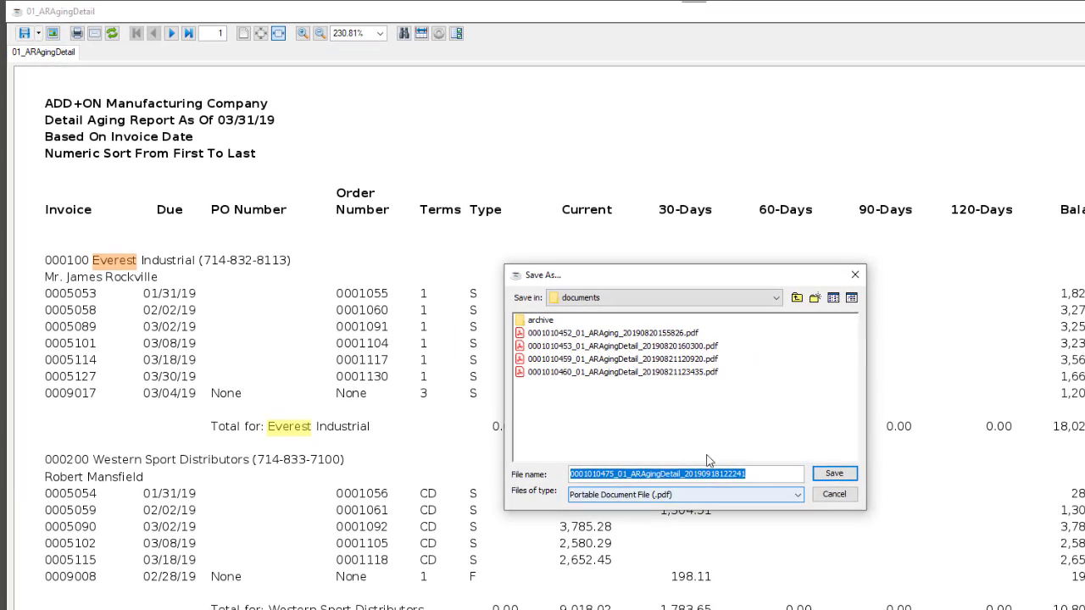
pyautogui.click(797, 494)
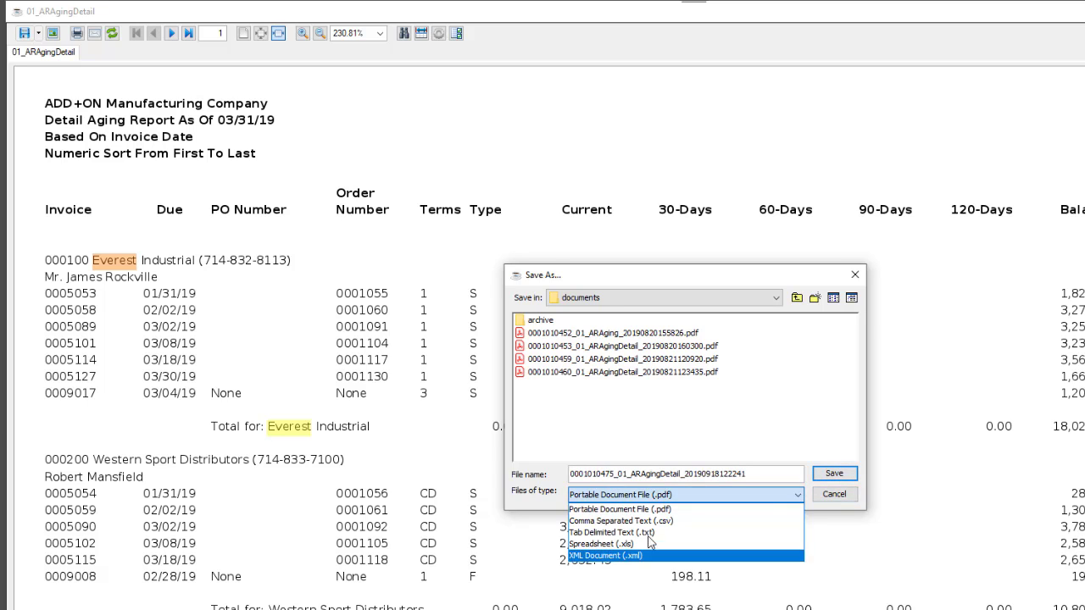
pyautogui.click(836, 499)
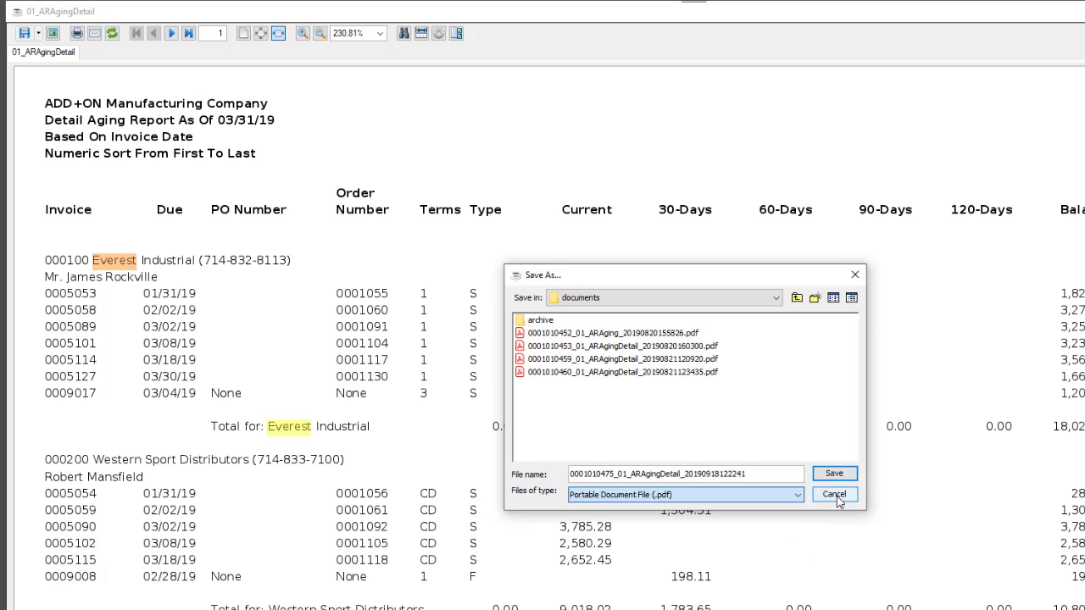
pyautogui.click(836, 498)
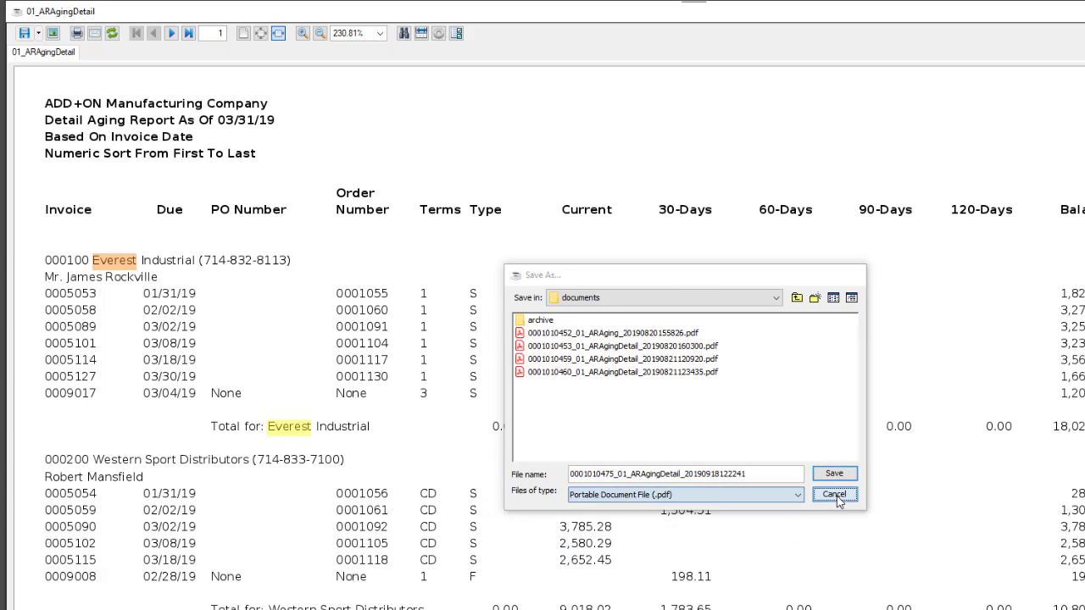
pyautogui.click(38, 36)
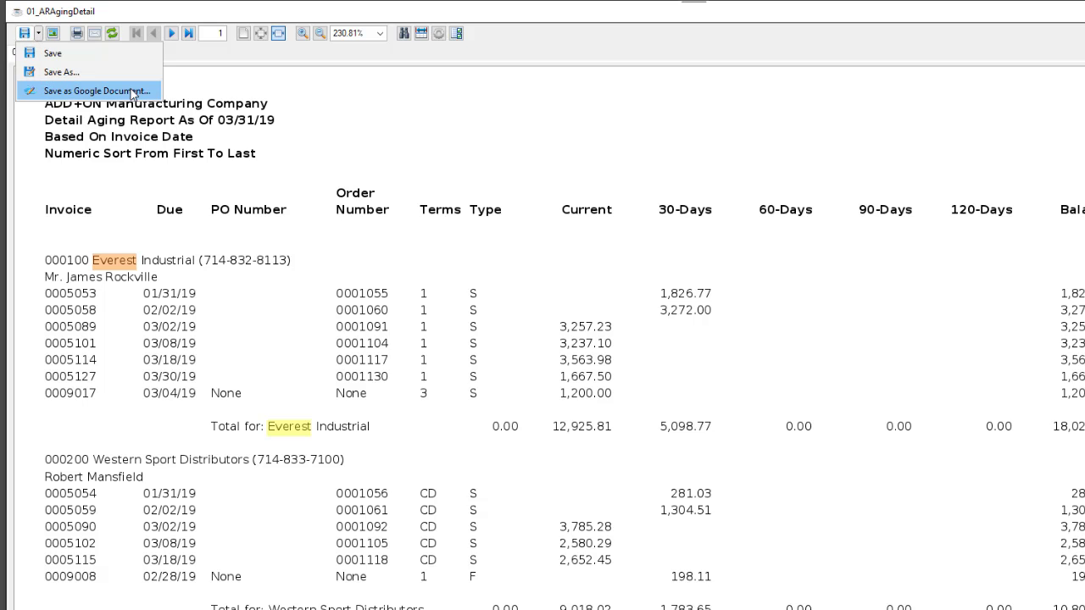
pyautogui.click(94, 36)
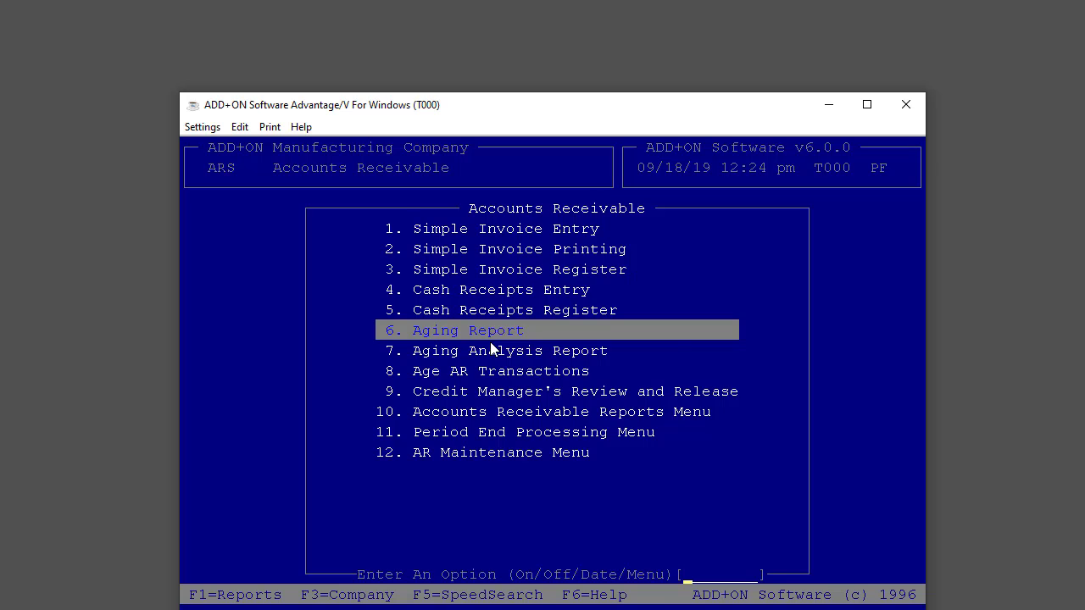
# Step: Run Customer Statements from Period End Processing with statement date 03/31/19 and the Single option for Everest Industrial
pyautogui.write('11')
pyautogui.press('Return')
pyautogui.press('Return')
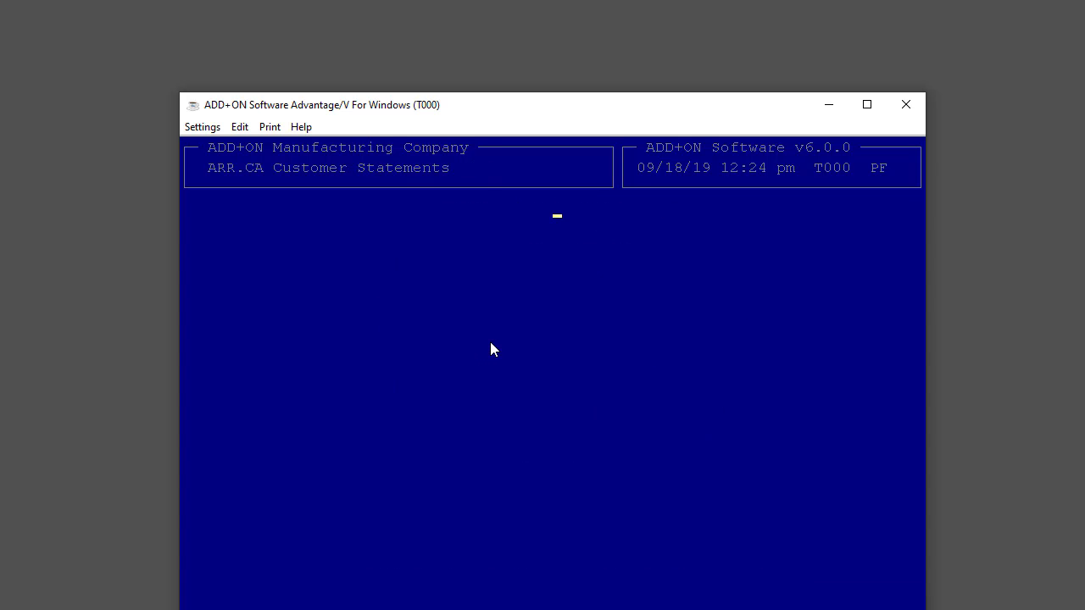
pyautogui.write('033119')
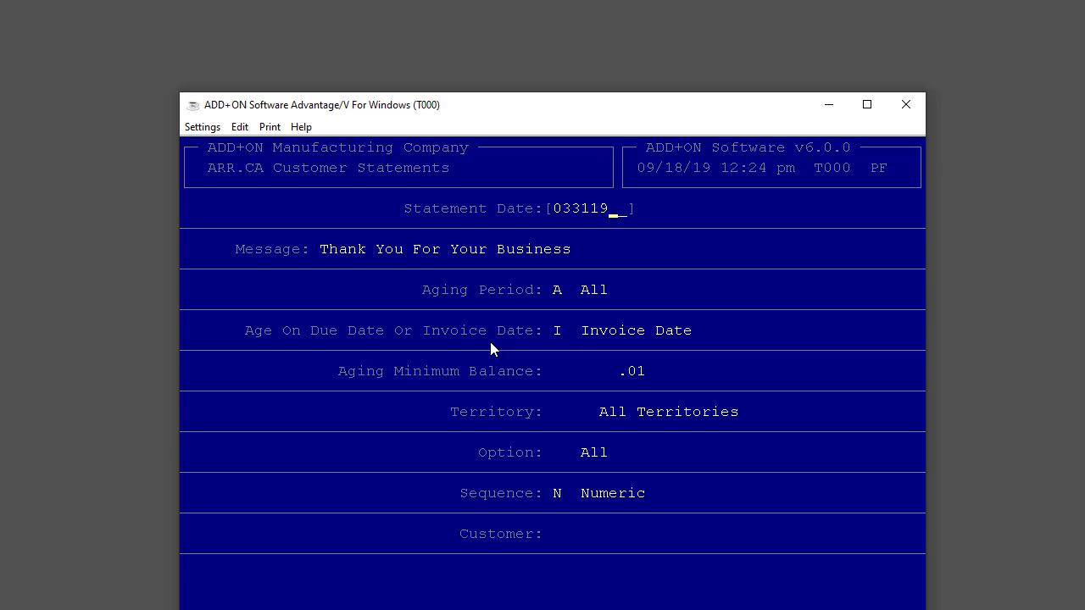
pyautogui.press('Return')
pyautogui.press('Return')
pyautogui.write('100')
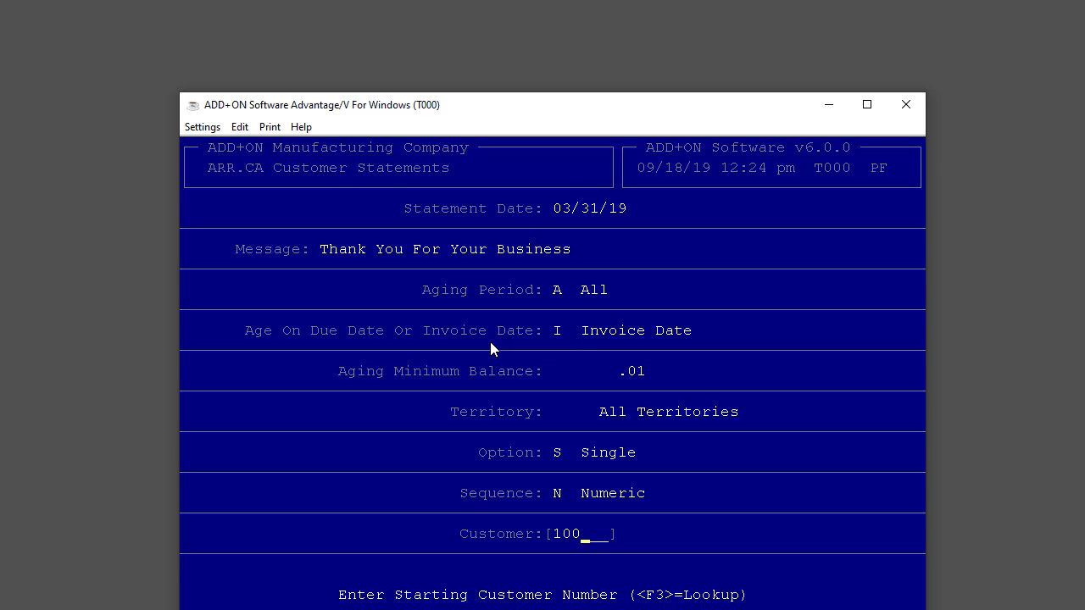
pyautogui.press('Return')
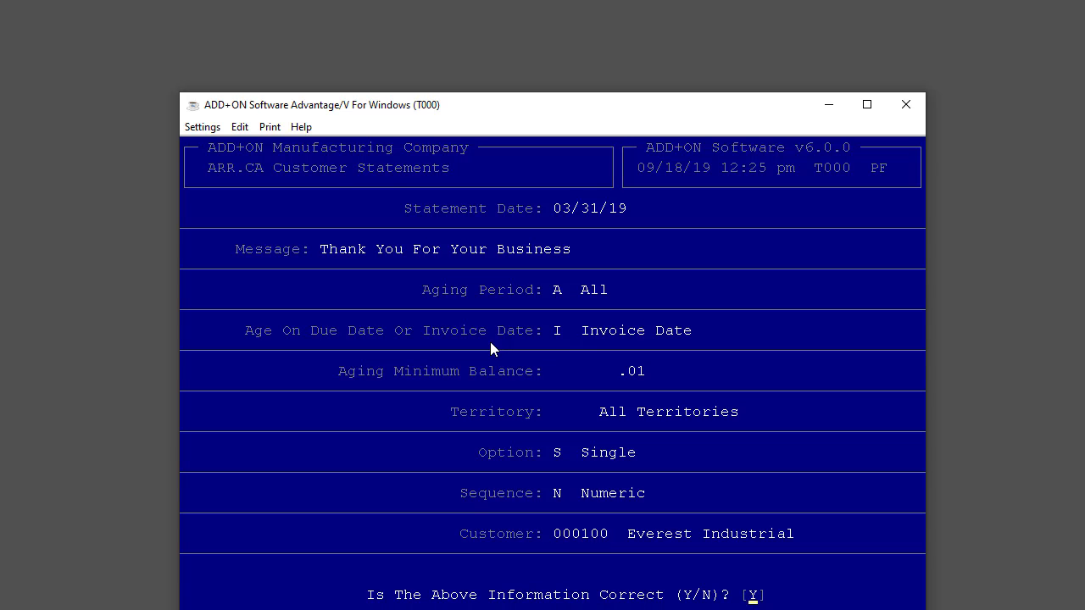
pyautogui.press('Return')
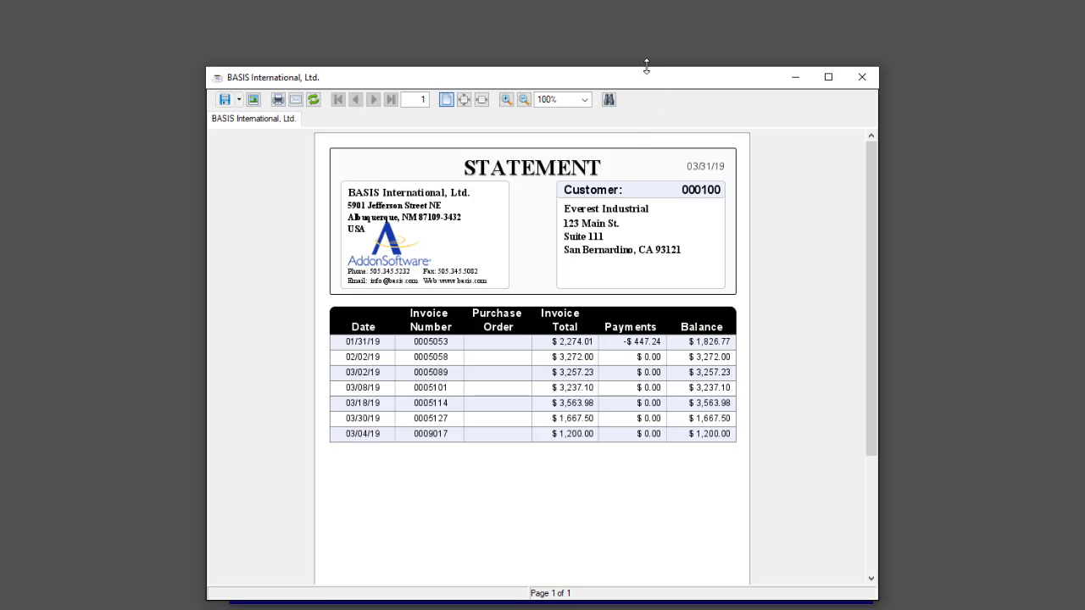
# Step: Enlarge the statement window, review the Everest Industrial statement and close it
pyautogui.moveTo(647, 67); pyautogui.dragTo(651, 11)
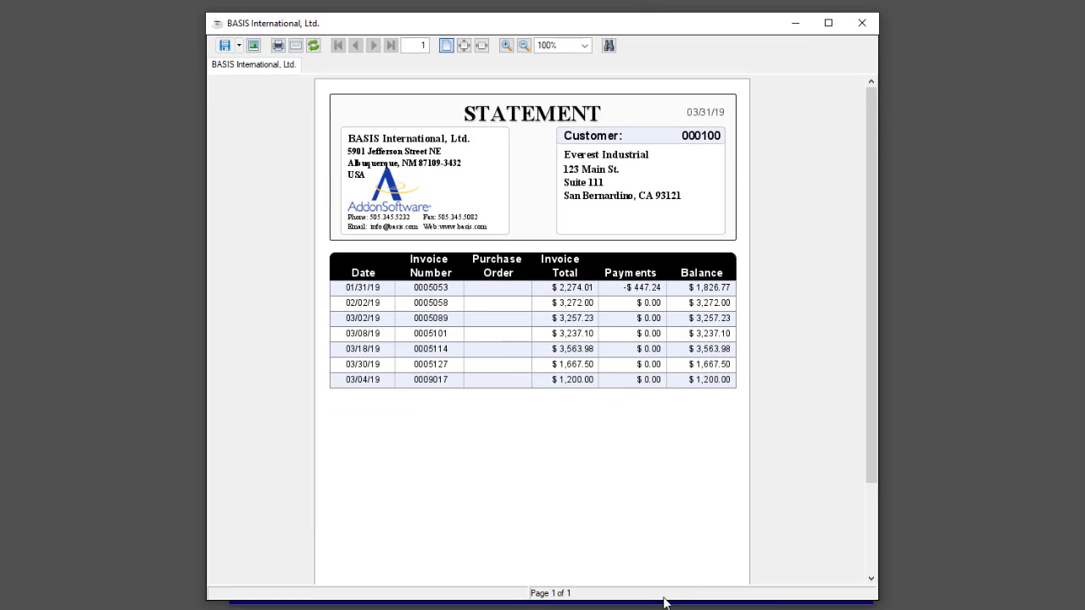
pyautogui.scroll(-1, 871, 452)
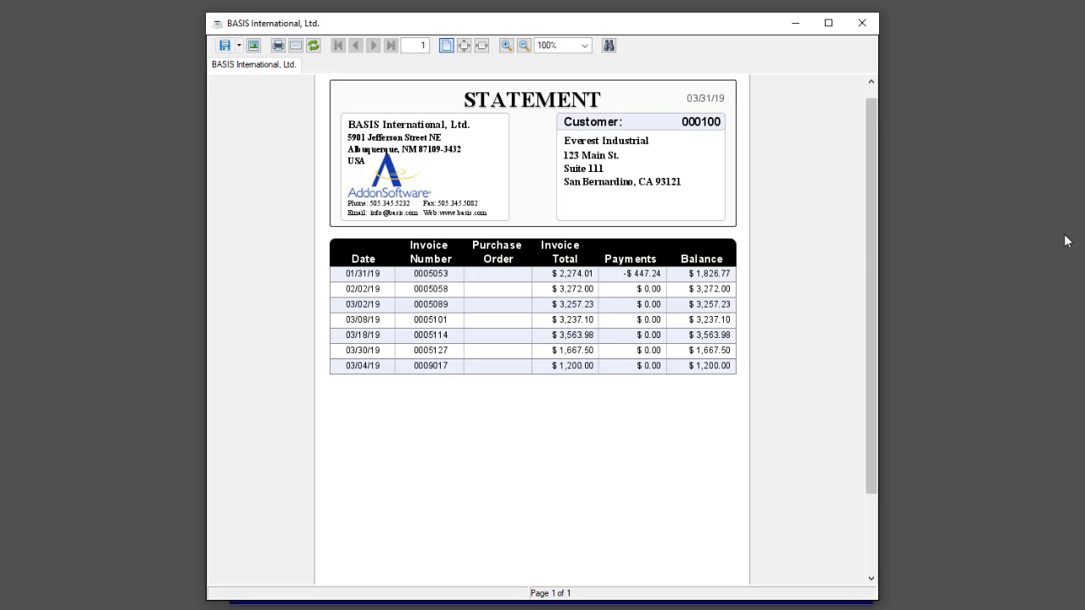
pyautogui.click(862, 25)
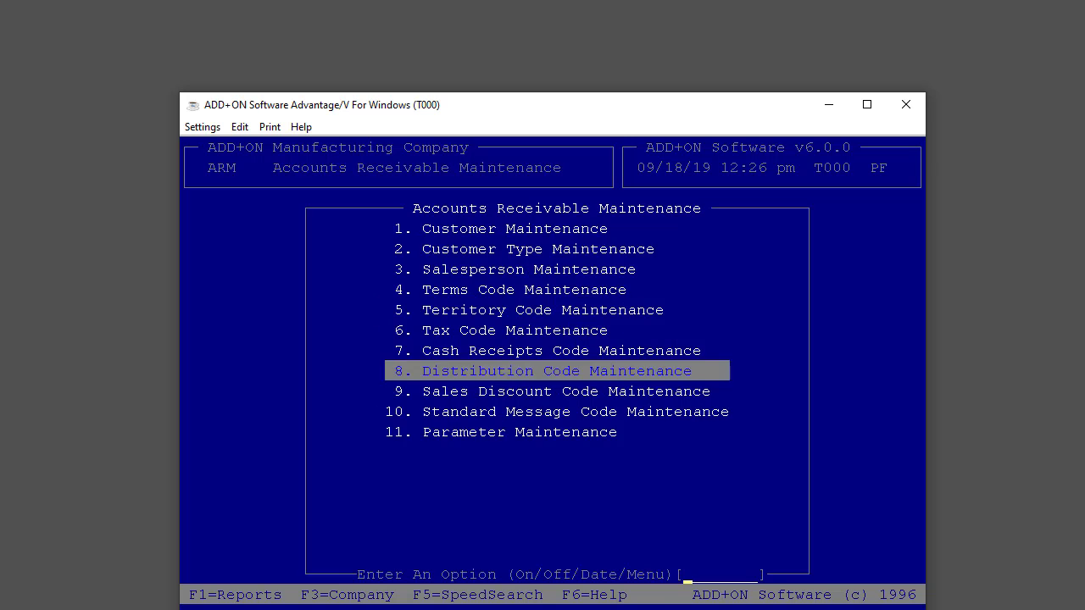
# Step: Open the V6 Distribution Code form, load distribution code A1 and browse back and forth between it and code A2
pyautogui.press('Return')
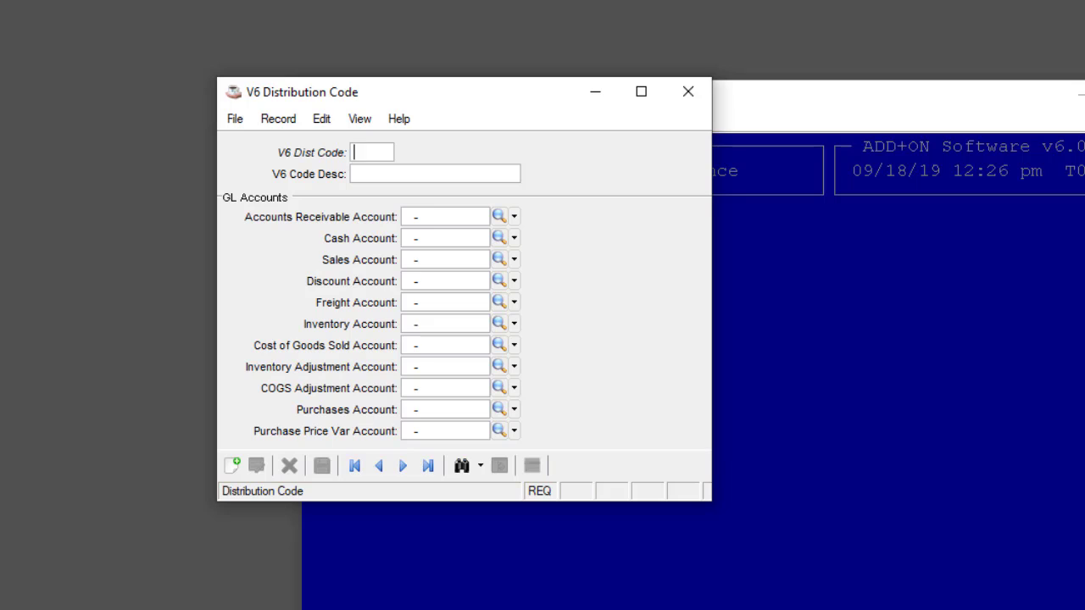
pyautogui.write('A1')
pyautogui.press('Tab')
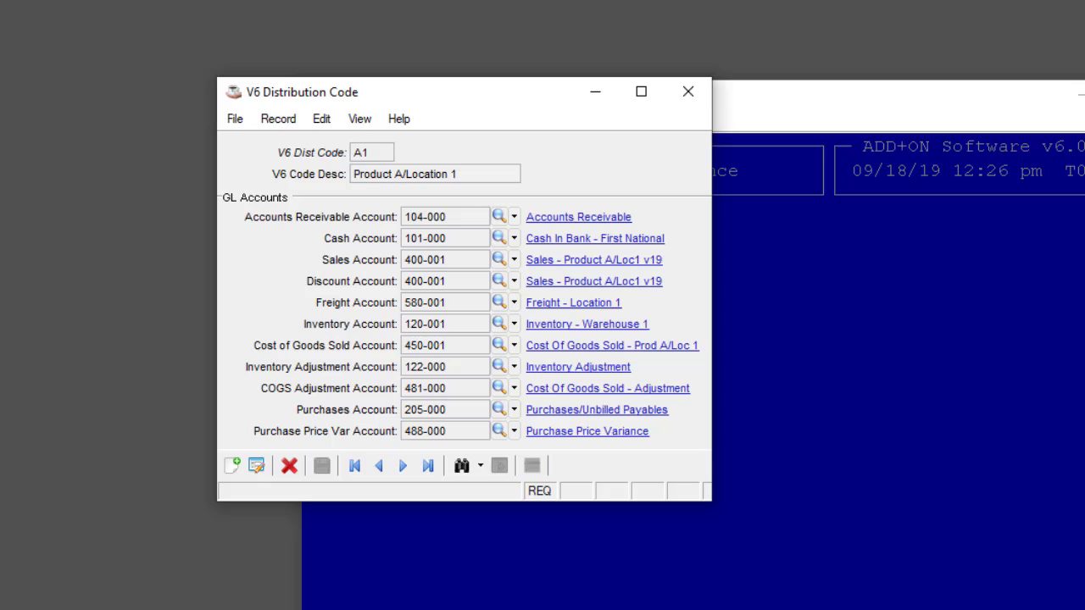
pyautogui.click(404, 467)
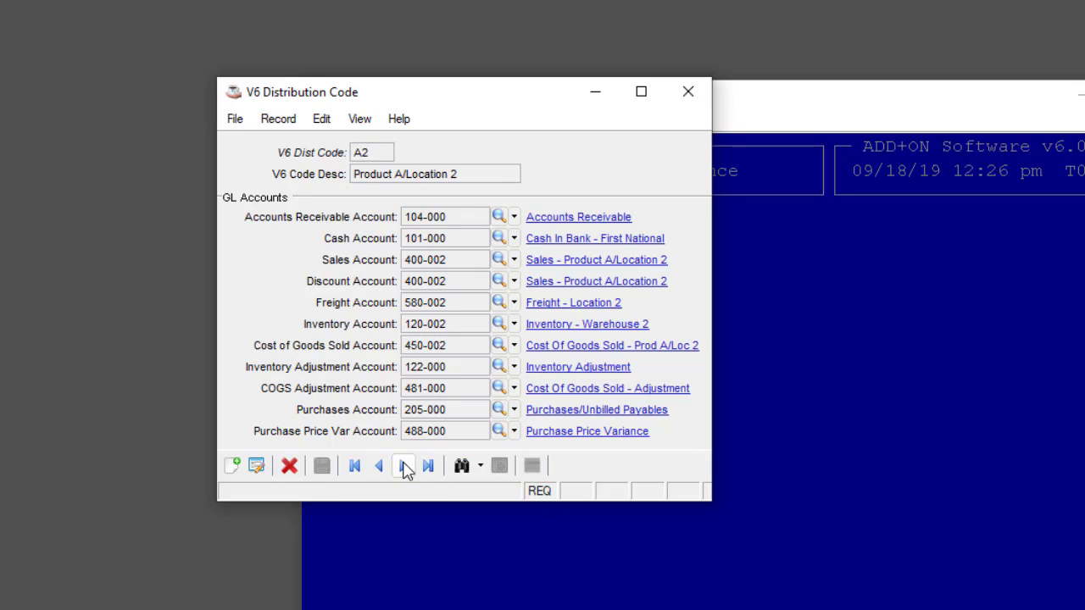
pyautogui.click(380, 468)
pyautogui.click(404, 468)
# Step: Load distribution code AR from the record lookup, view the master record of its Accounts Receivable GL account and close that record
pyautogui.click(461, 468)
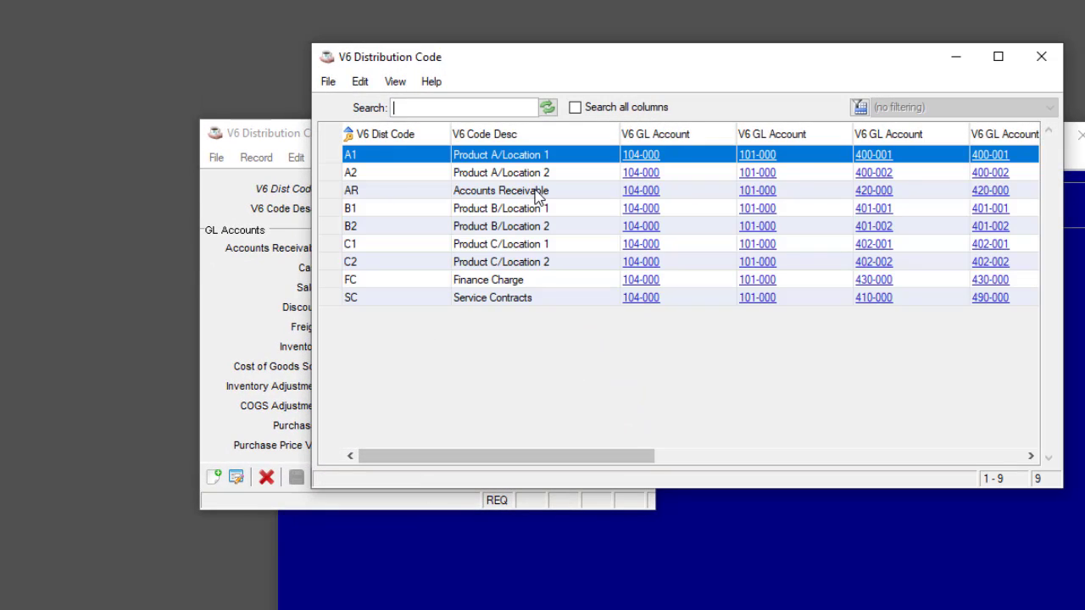
pyautogui.click(583, 157)
pyautogui.doubleClick(539, 194)
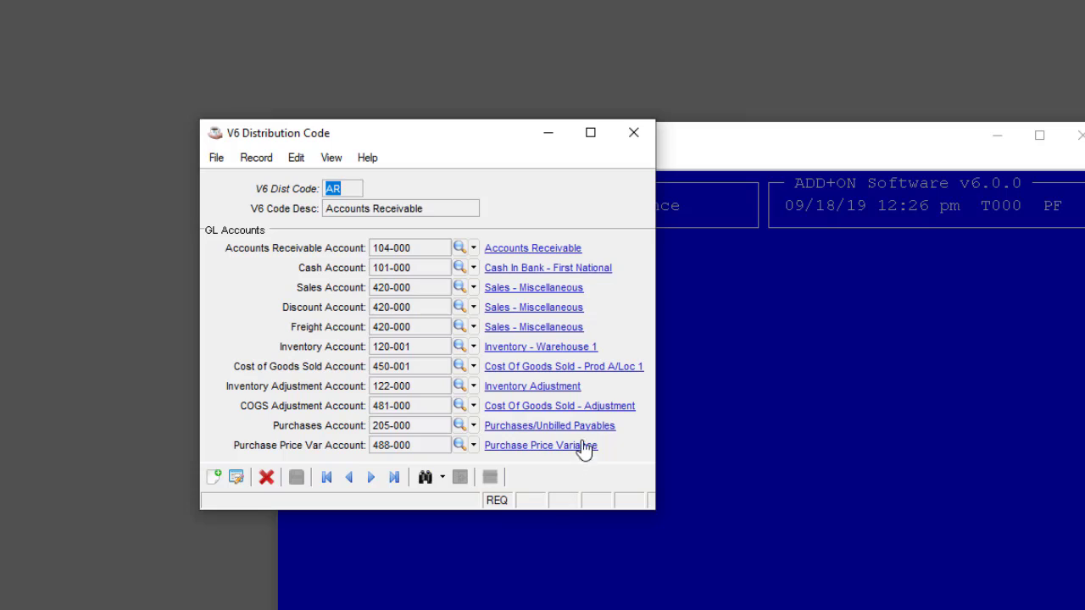
pyautogui.click(546, 255)
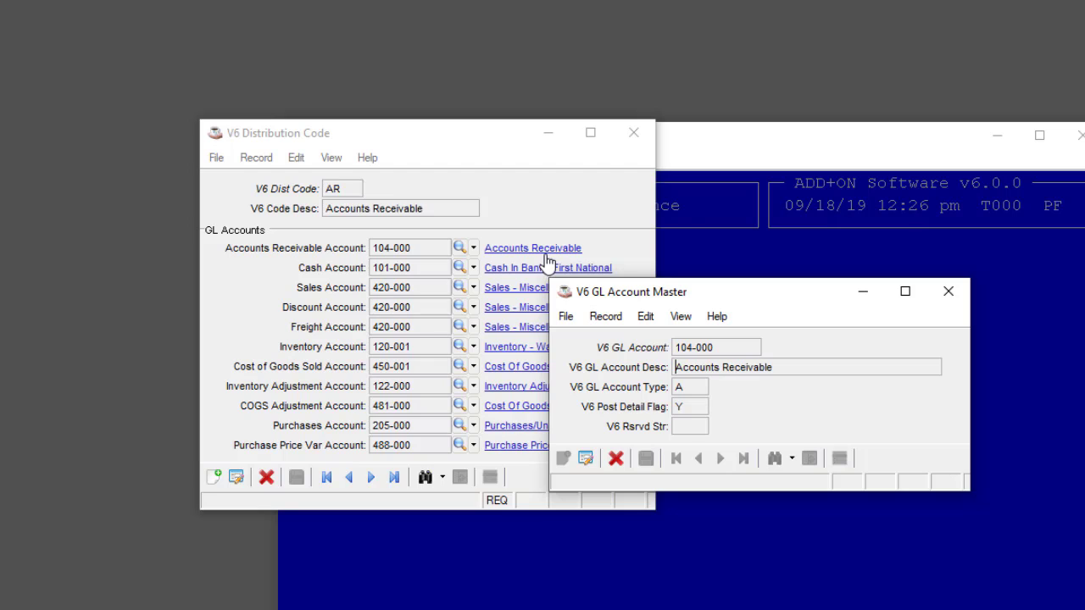
pyautogui.click(954, 294)
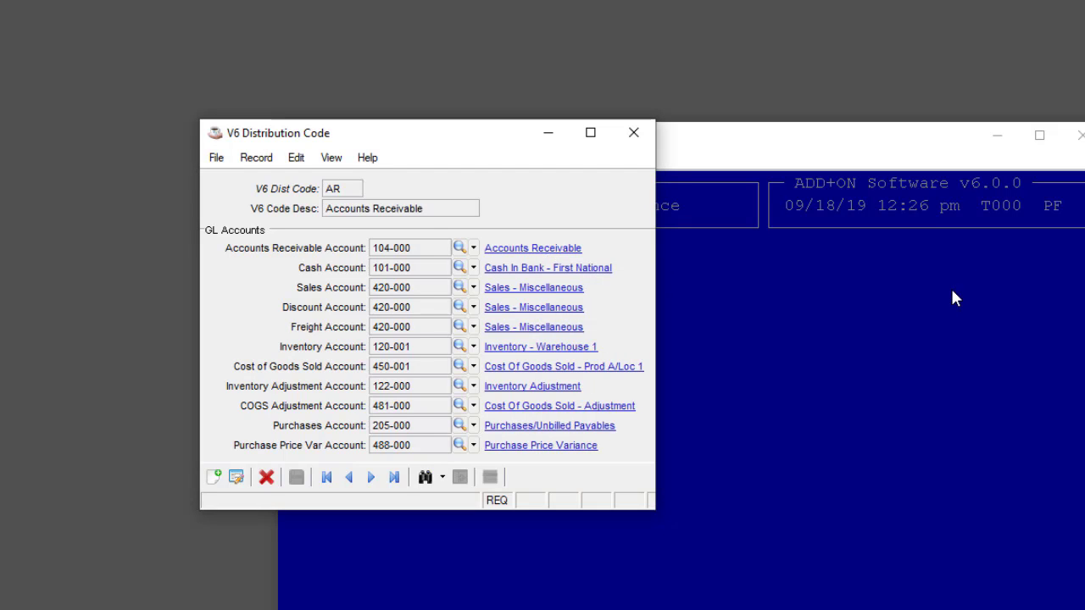
# Step: Print the current AR distribution code record, close its preview, and print all distribution code records
pyautogui.click(222, 158)
pyautogui.click(258, 214)
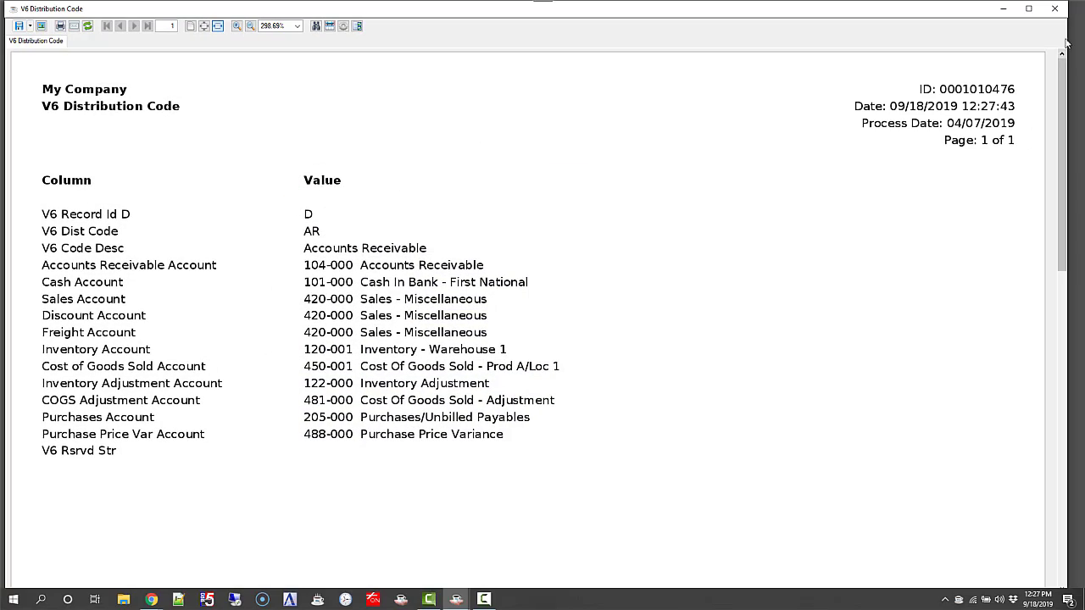
pyautogui.click(1055, 9)
pyautogui.click(216, 121)
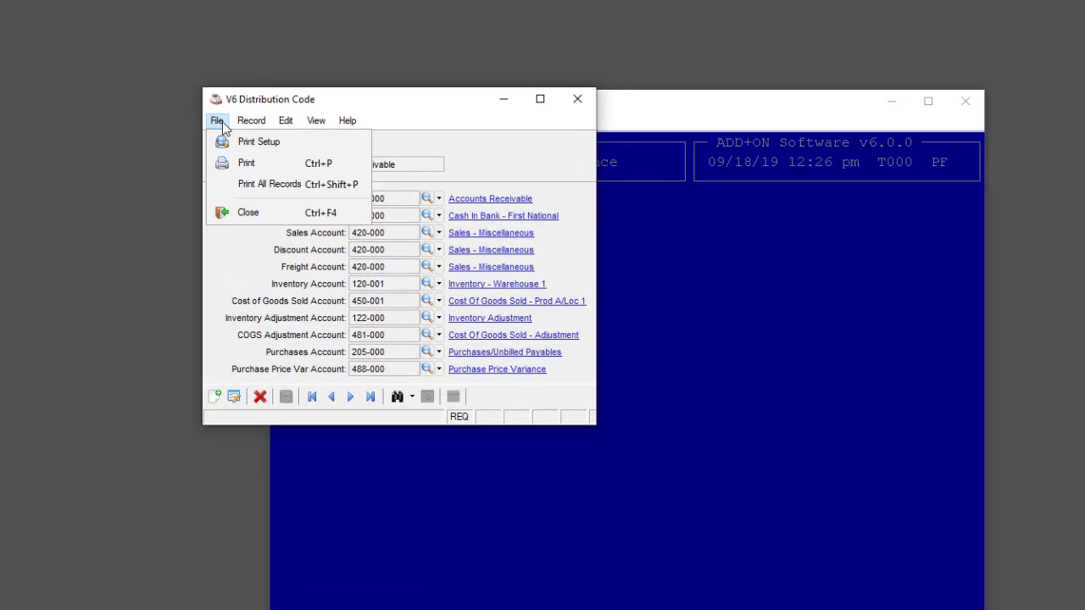
pyautogui.click(257, 198)
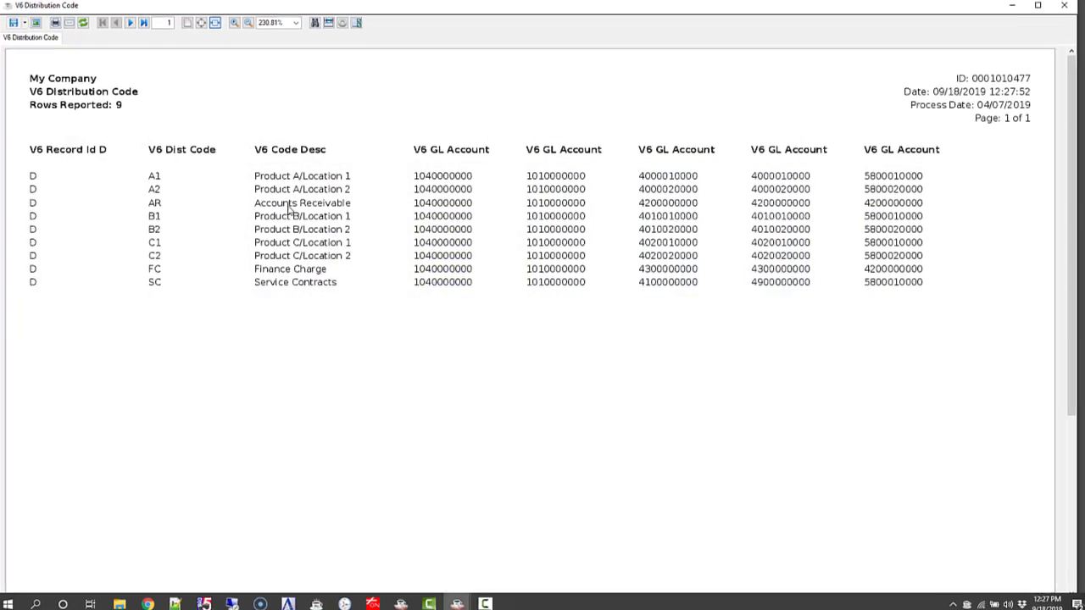